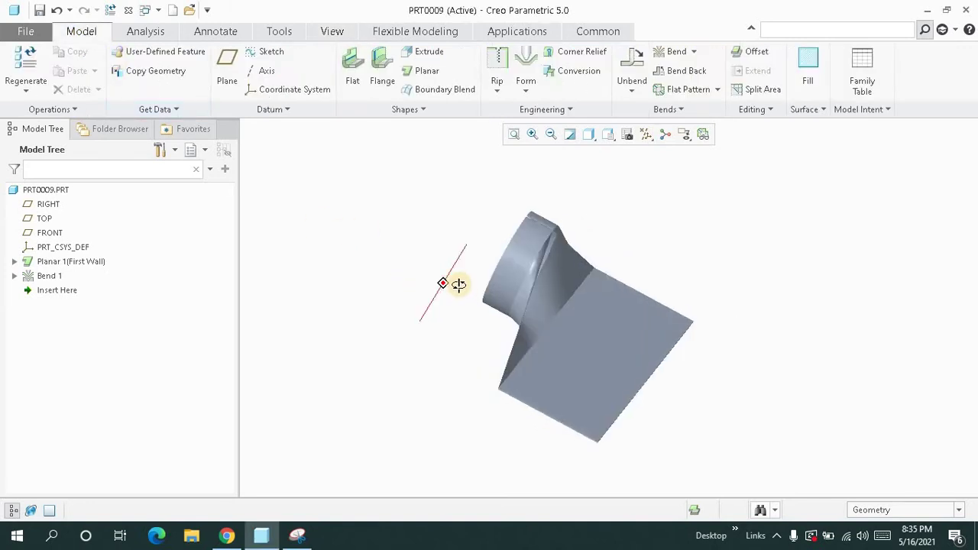
Orbit and refit the rolled part to inspect it from several angles
left_click(514, 134)
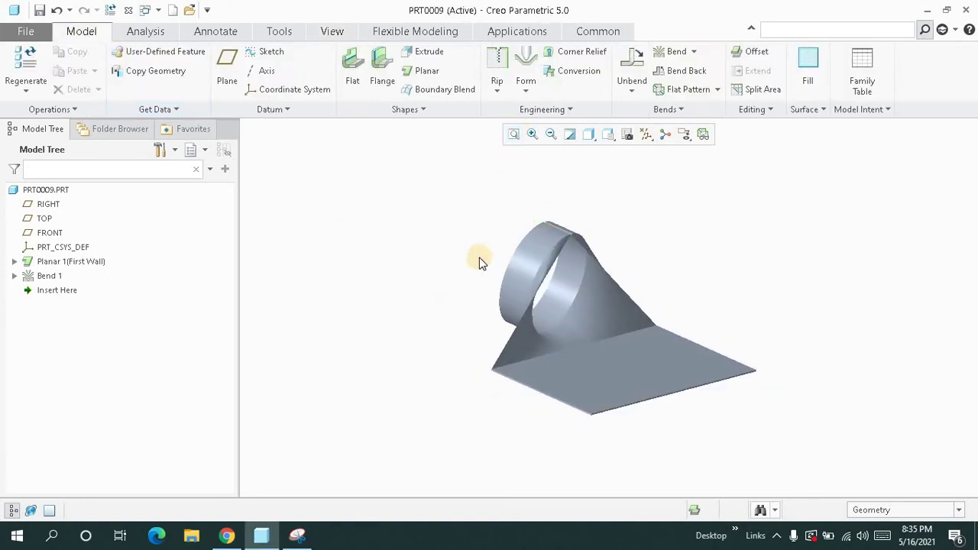
middle_click_drag(469, 264, 520, 233)
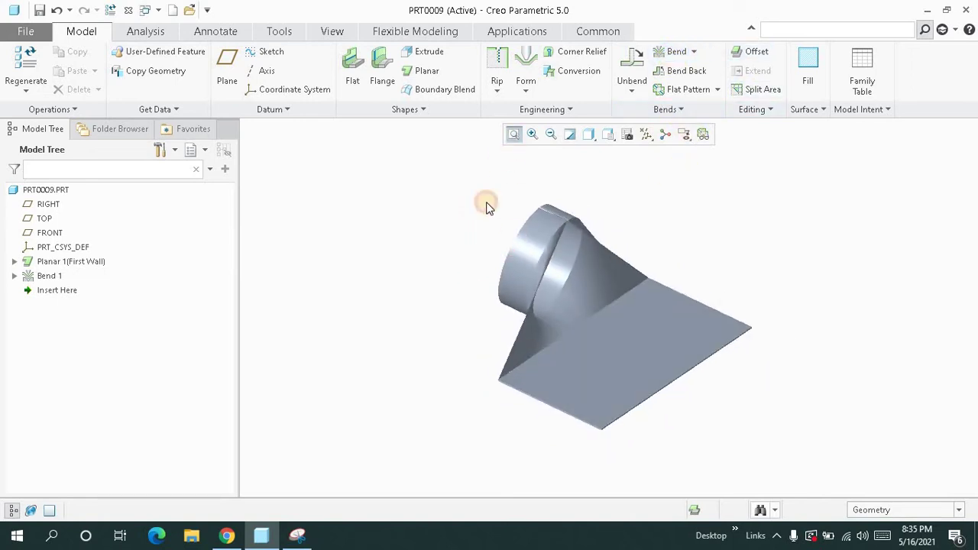
middle_click_drag(483, 208, 528, 159)
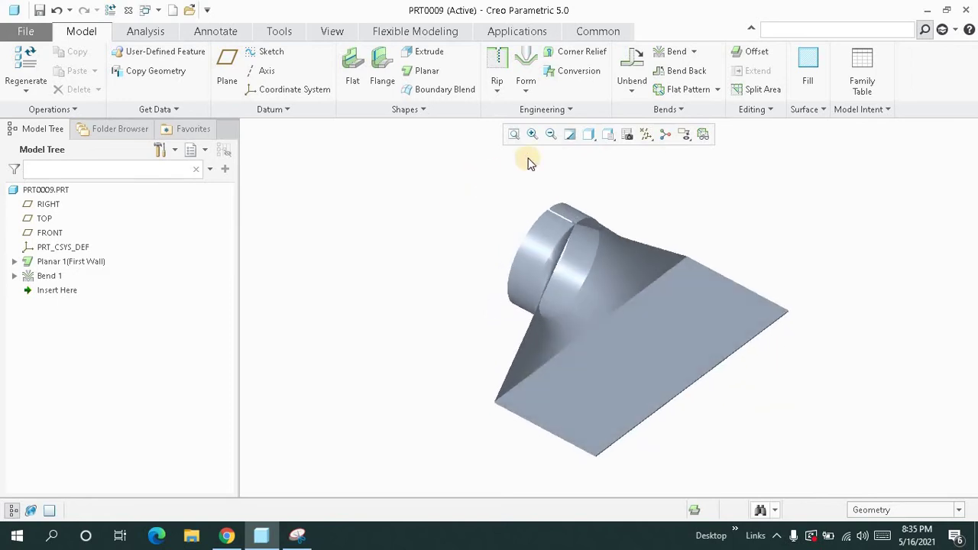
middle_click_drag(485, 192, 546, 191)
left_click(513, 135)
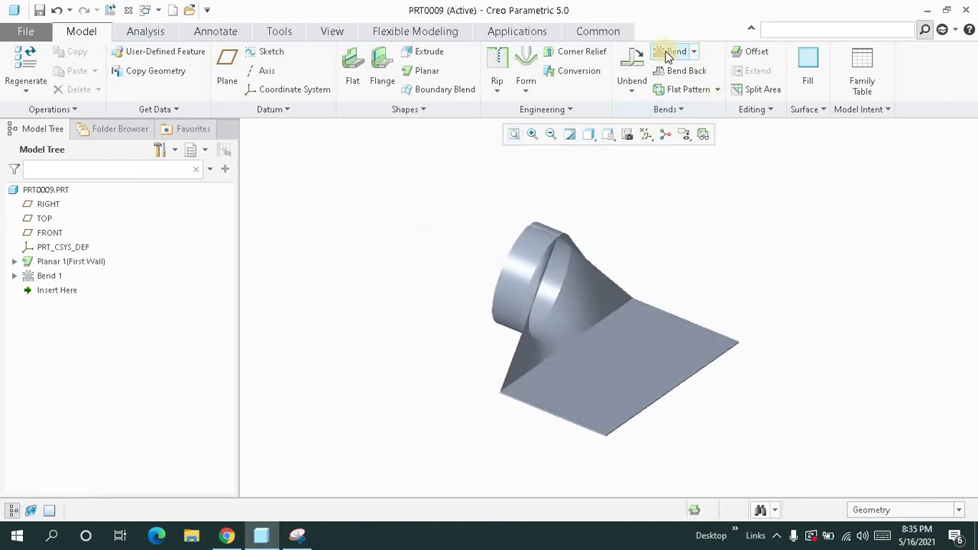
left_click(514, 135)
mouse_move(472, 231)
middle_mouse_down()
mouse_move(473, 216)
mouse_move(475, 226)
middle_mouse_up()
left_click(514, 134)
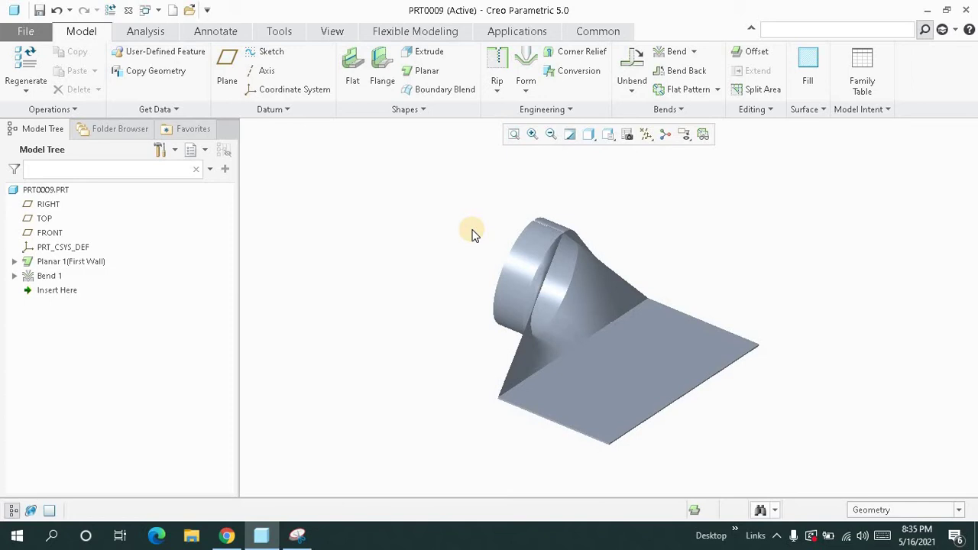
middle_click_drag(471, 231, 515, 186)
left_click(511, 137)
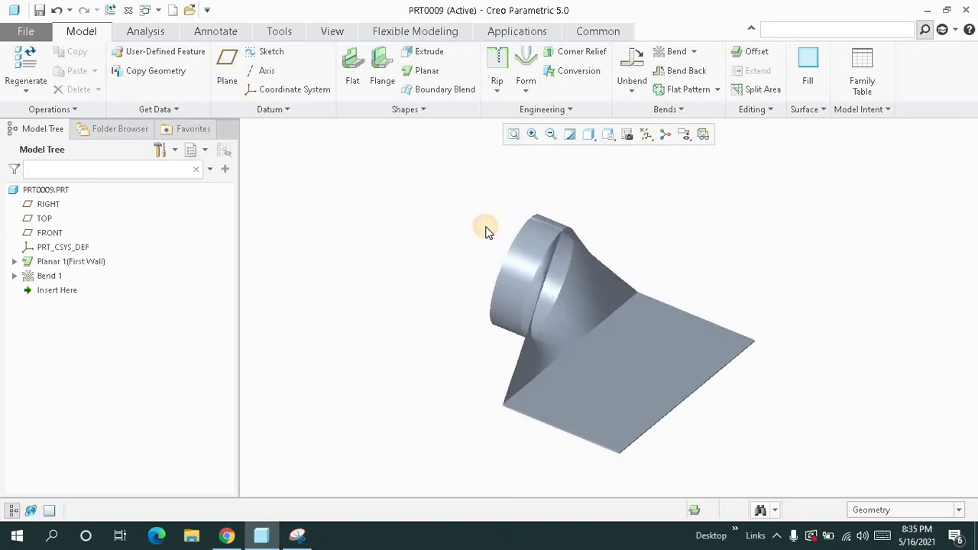
middle_click_drag(487, 231, 513, 168)
left_click(515, 140)
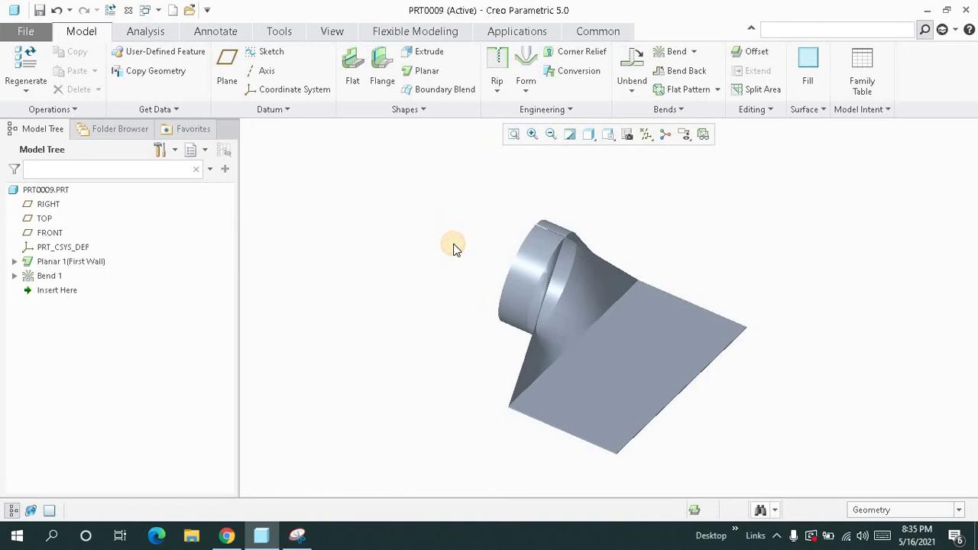
middle_click_drag(451, 245, 535, 301)
left_click(514, 138)
scroll(563, 271, "down", 4)
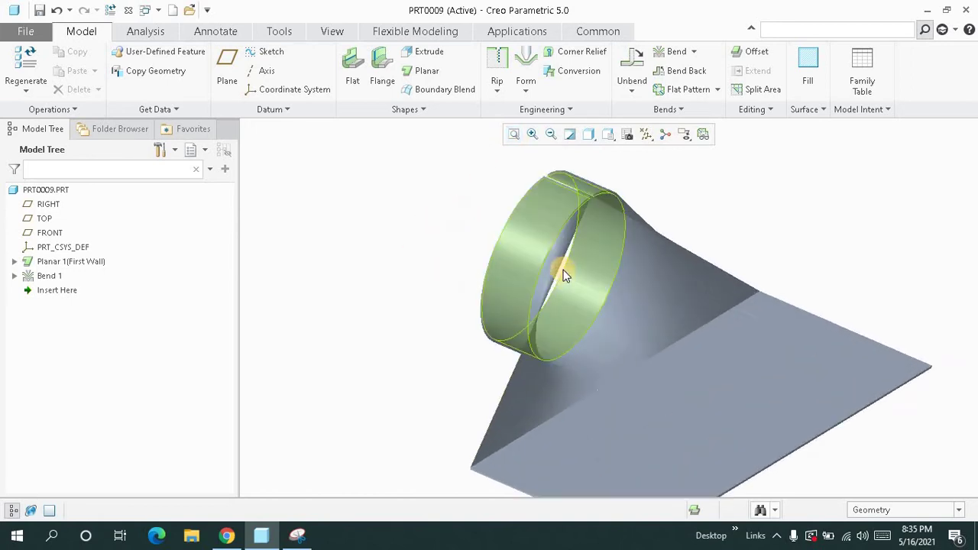
scroll(559, 259, "up", 3)
mouse_move(557, 257)
middle_mouse_down()
mouse_move(578, 247)
mouse_move(524, 236)
mouse_move(546, 230)
mouse_move(552, 239)
mouse_move(545, 196)
middle_mouse_up()
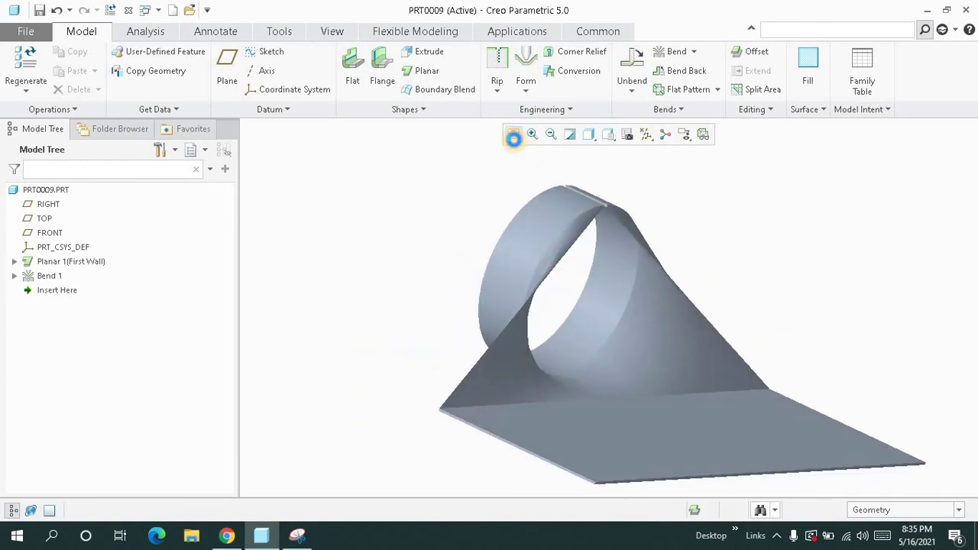
left_click(514, 135)
middle_click_drag(493, 258, 458, 245)
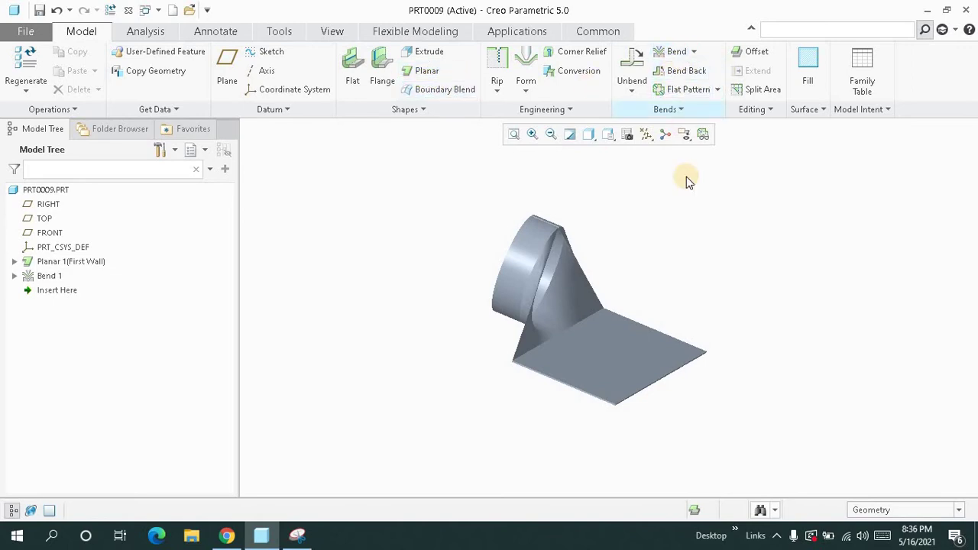
left_click(507, 141)
middle_click_drag(447, 221, 430, 255)
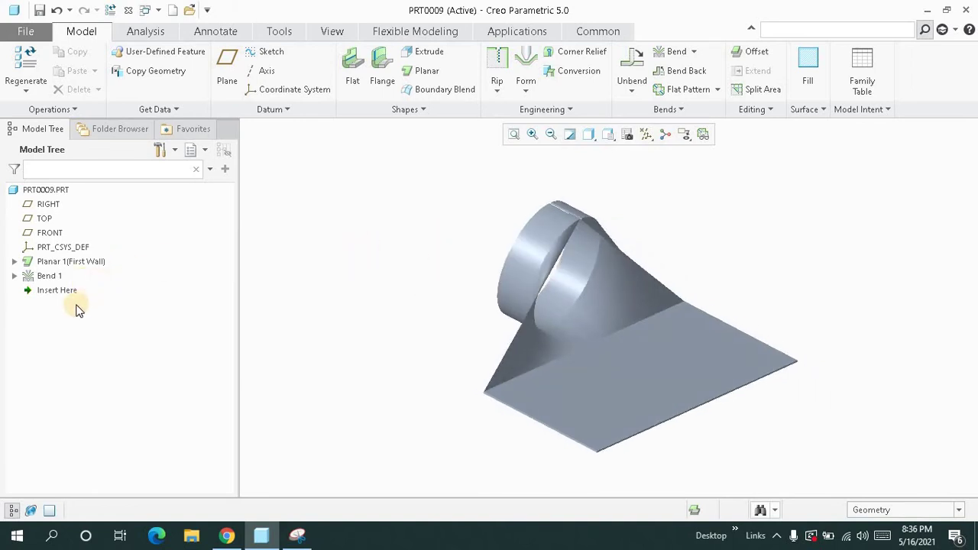
Roll the model back before Bend 1 and review Planar 1's 0.10 wall thickness
left_click_drag(66, 298, 67, 273)
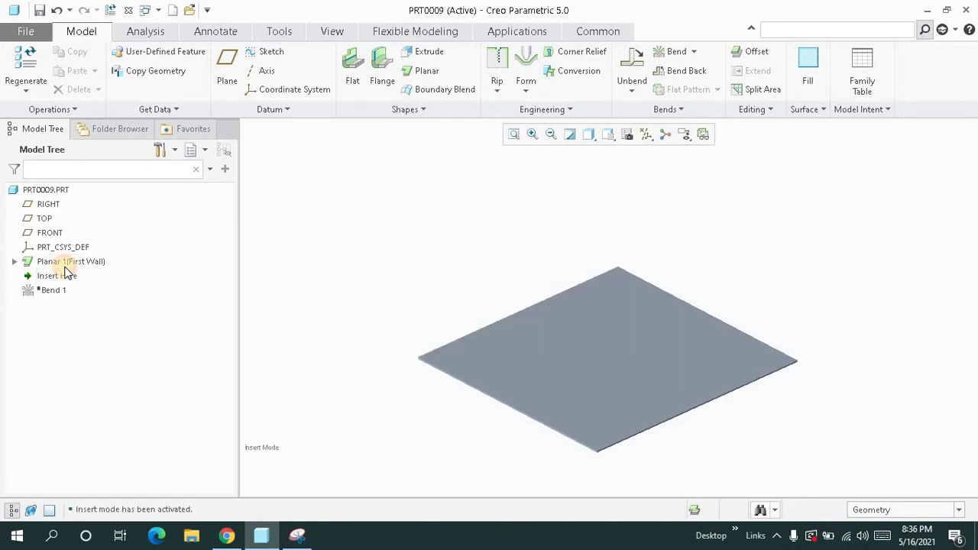
left_click(514, 137)
middle_click_drag(487, 219, 445, 243)
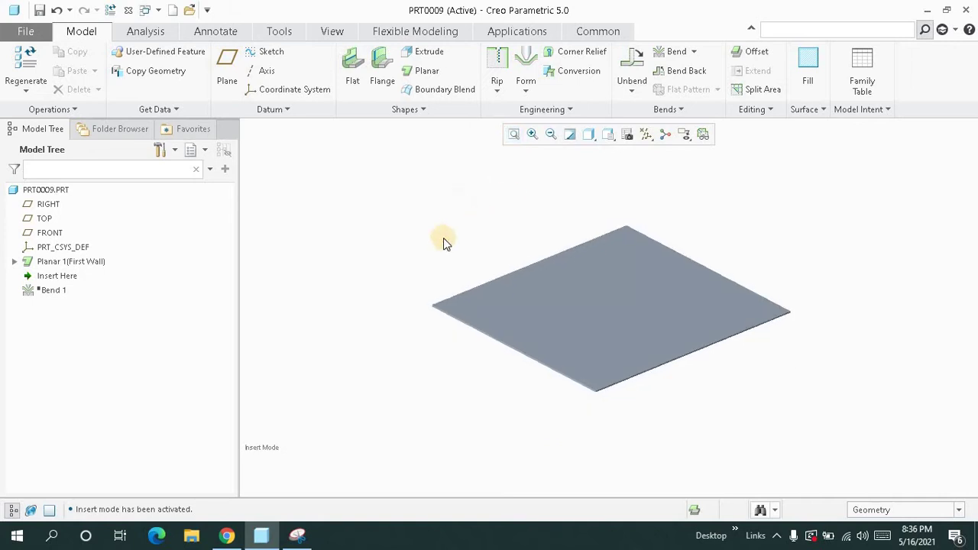
left_click(50, 261)
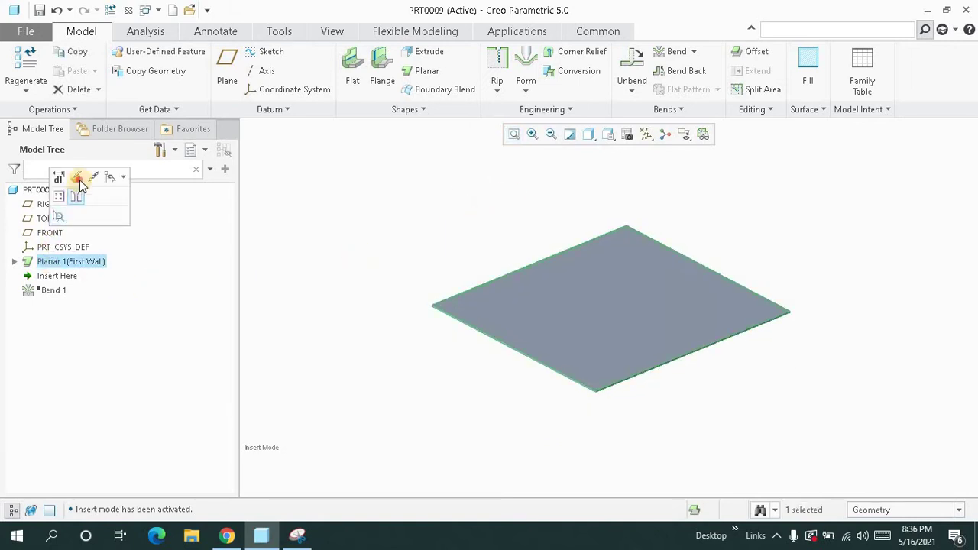
left_click(76, 182)
middle_click_drag(372, 289, 362, 288)
double_click(53, 71)
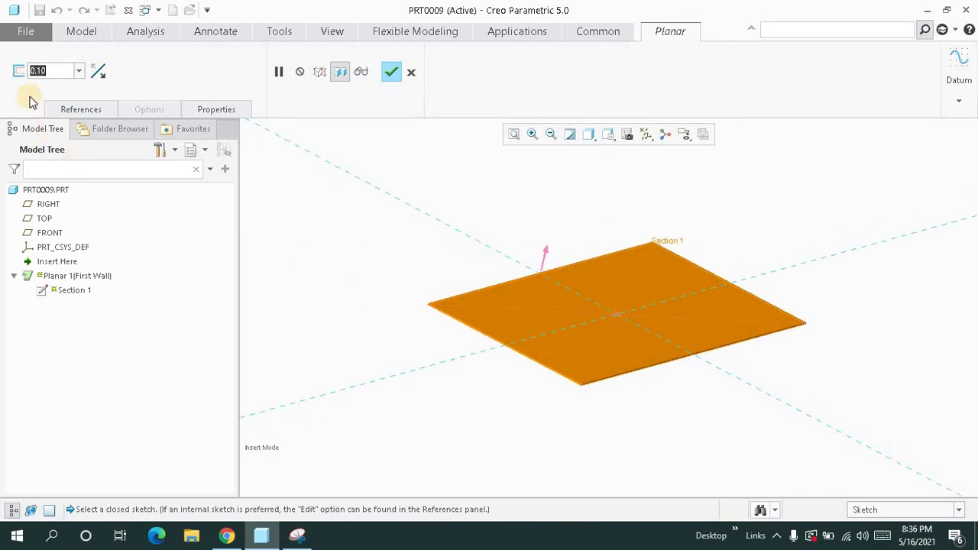
middle_click(302, 230)
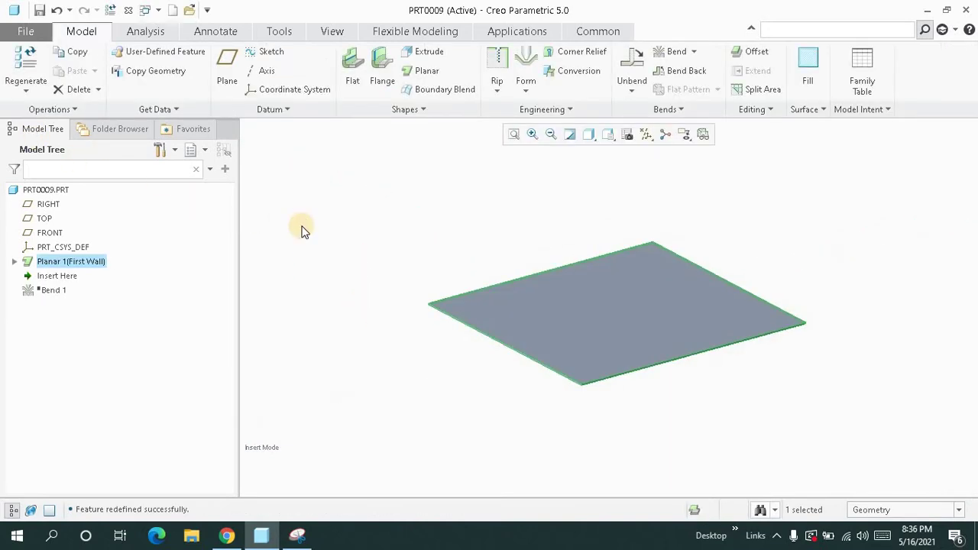
Check the Section 1 sketch dimensions of 21.00 by 12.00
left_click(68, 276)
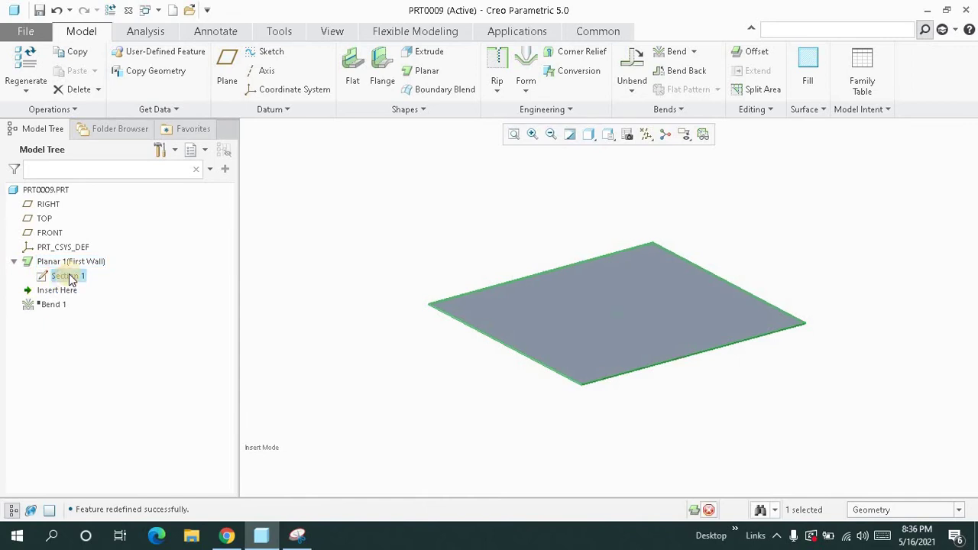
left_click(76, 216)
middle_click_drag(417, 297, 413, 301)
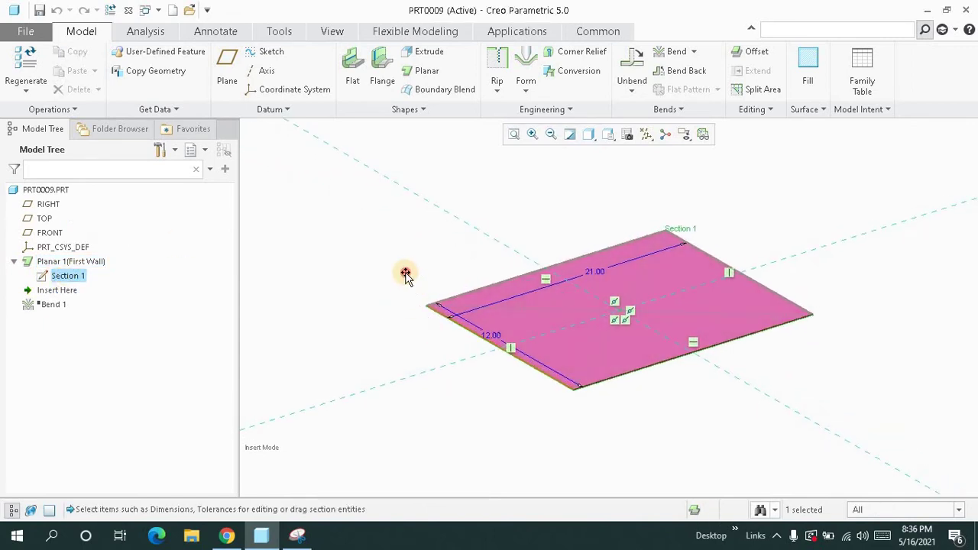
left_click(405, 274)
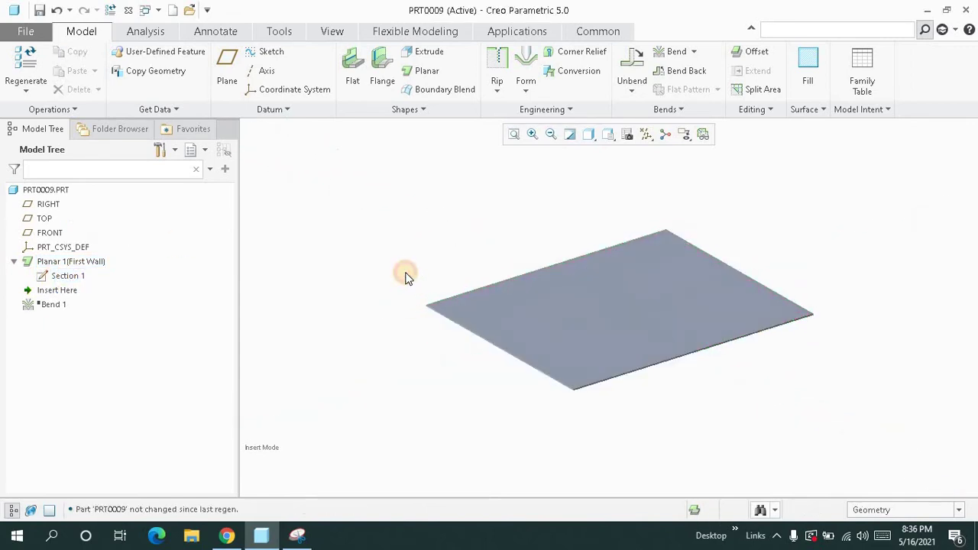
left_click(13, 261)
Bring Bend 1 back and move Insert Here to the end to regenerate the rolled part
left_click(49, 290)
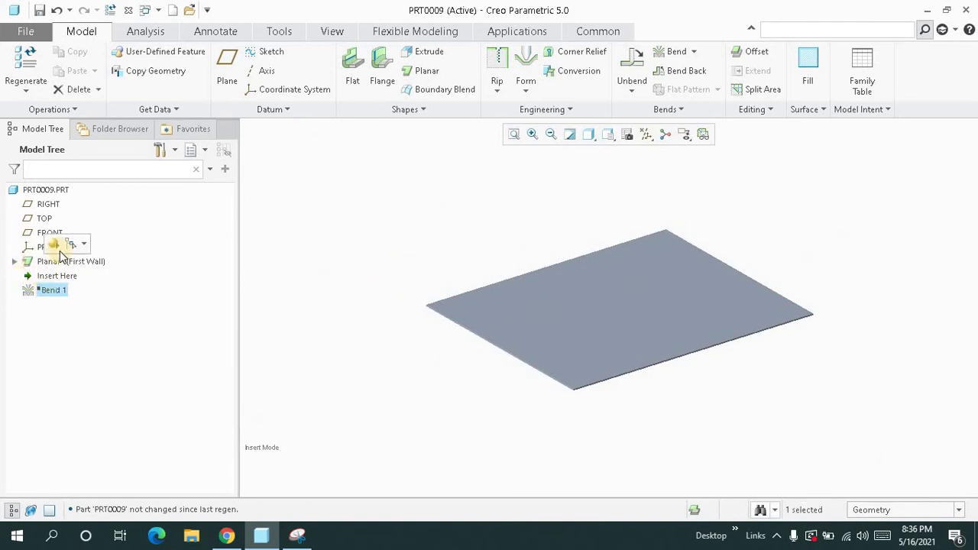
left_click(59, 246)
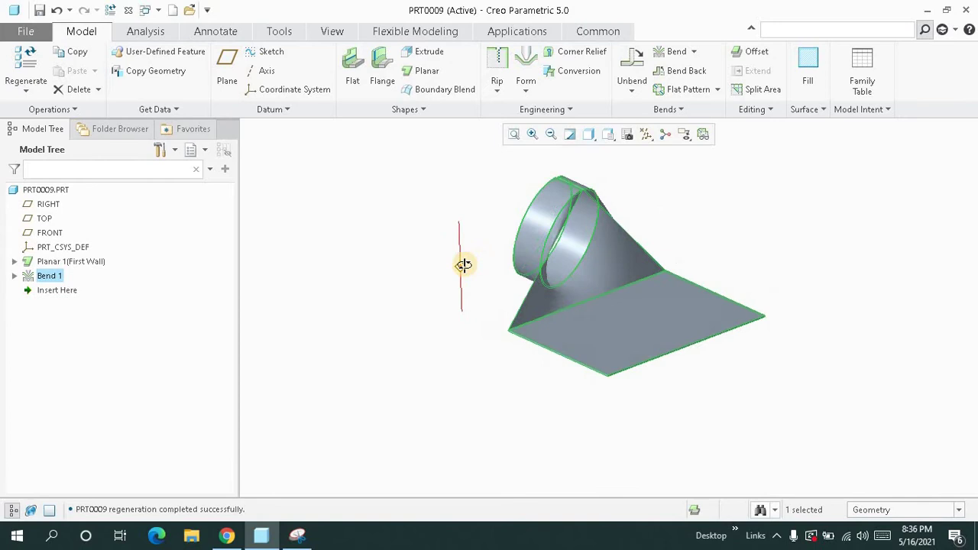
left_click(425, 254)
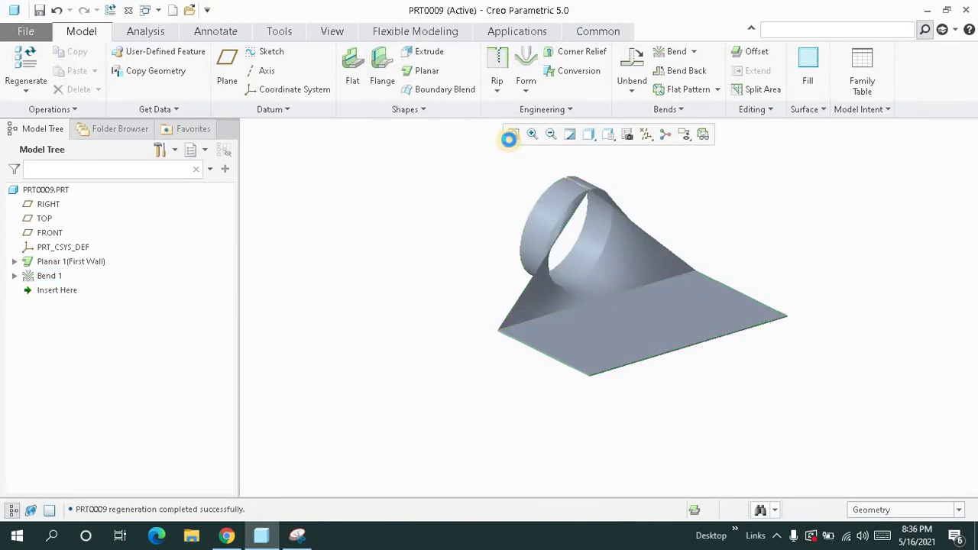
left_click(513, 135)
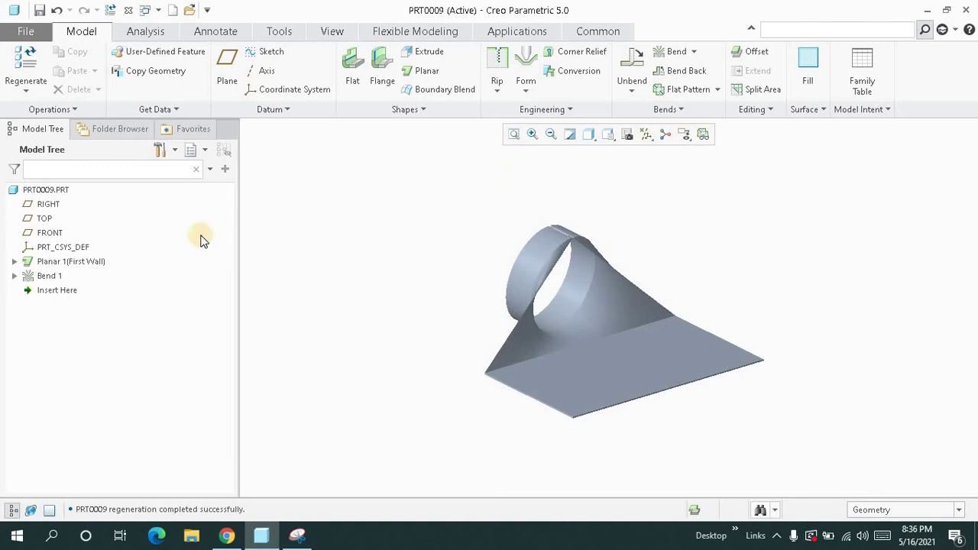
left_click_drag(69, 296, 71, 254)
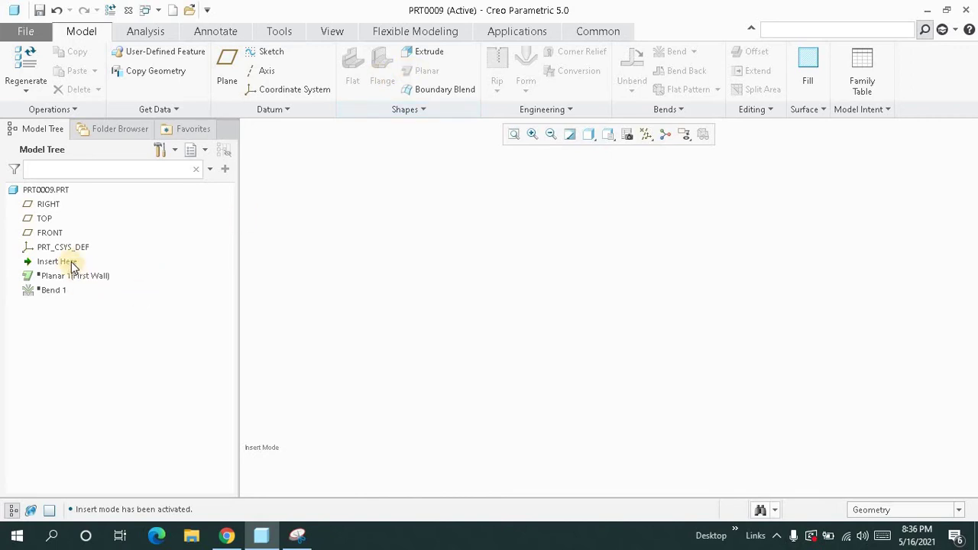
left_click_drag(68, 302, 67, 304)
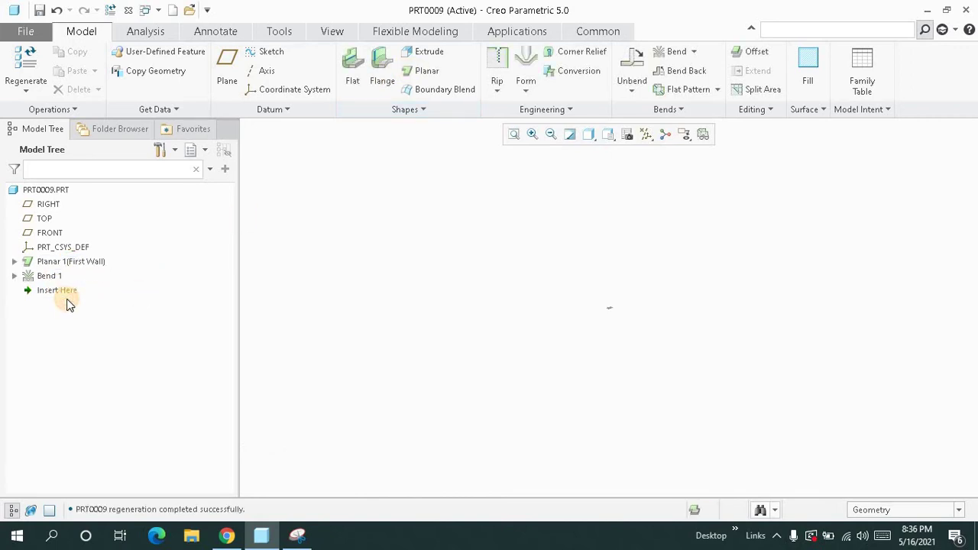
Create part PRT0011 from the mmns_part_sheetmetal template instead of the default template
left_click(29, 31)
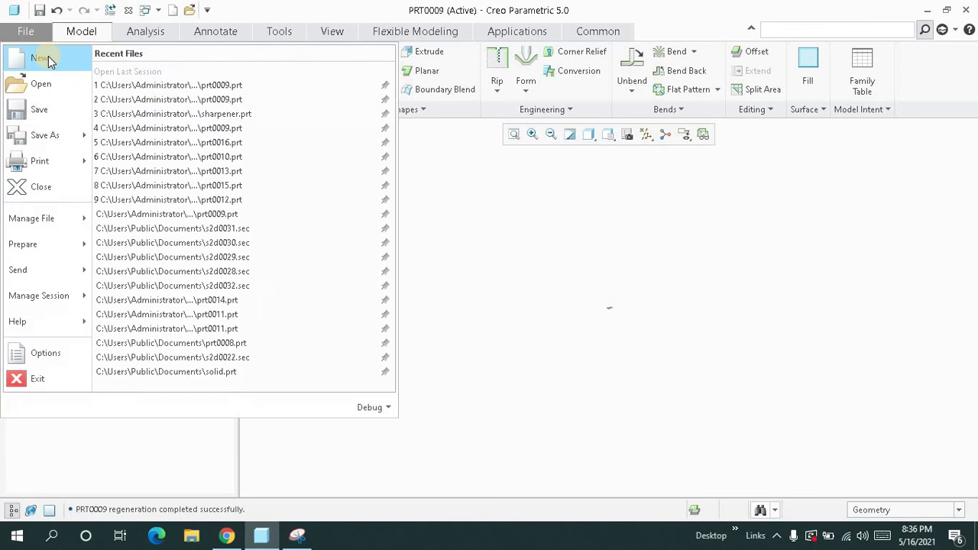
left_click(42, 59)
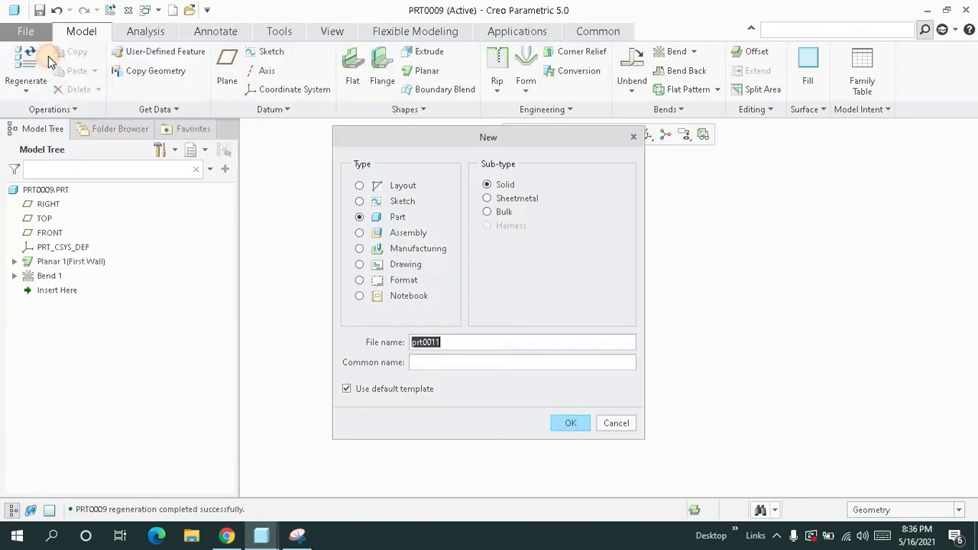
left_click(359, 218)
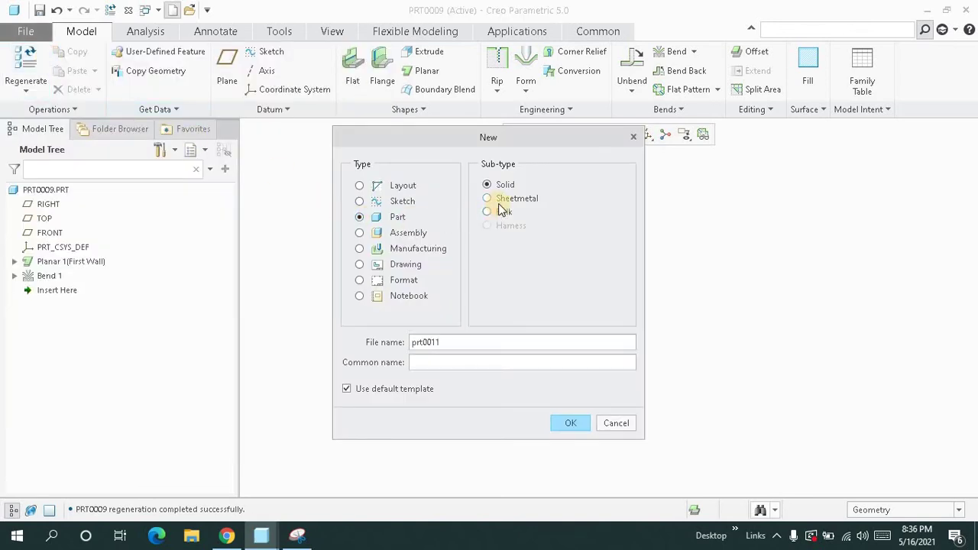
left_click(348, 390)
left_click(578, 420)
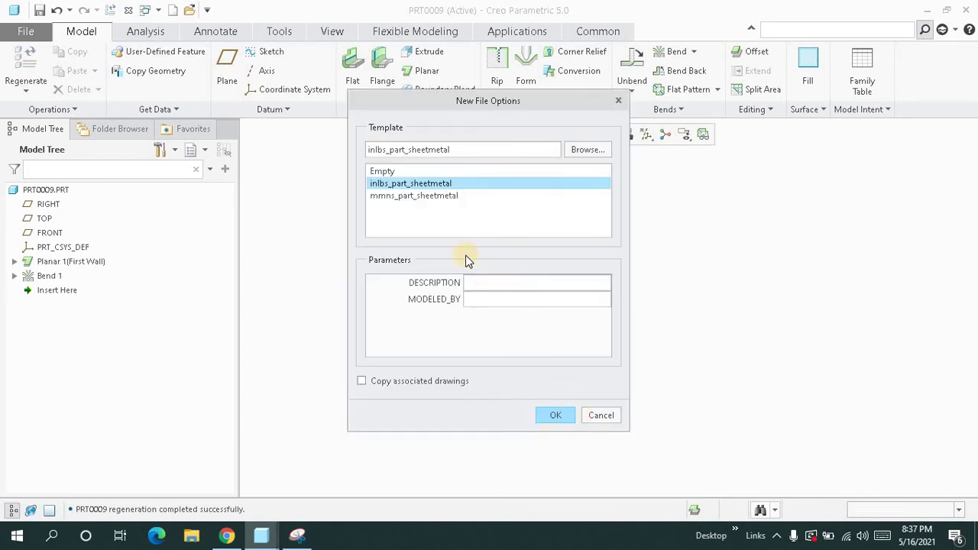
left_click(421, 197)
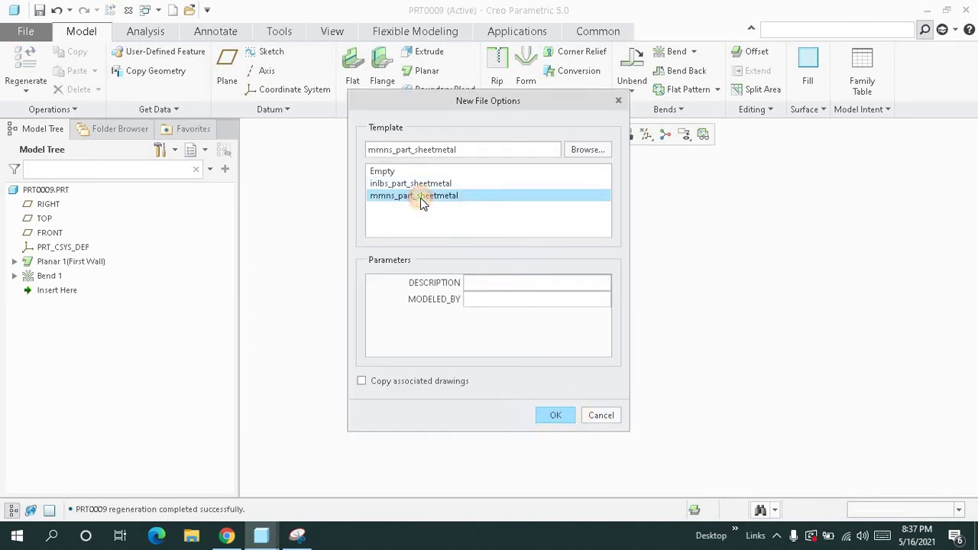
left_click(548, 415)
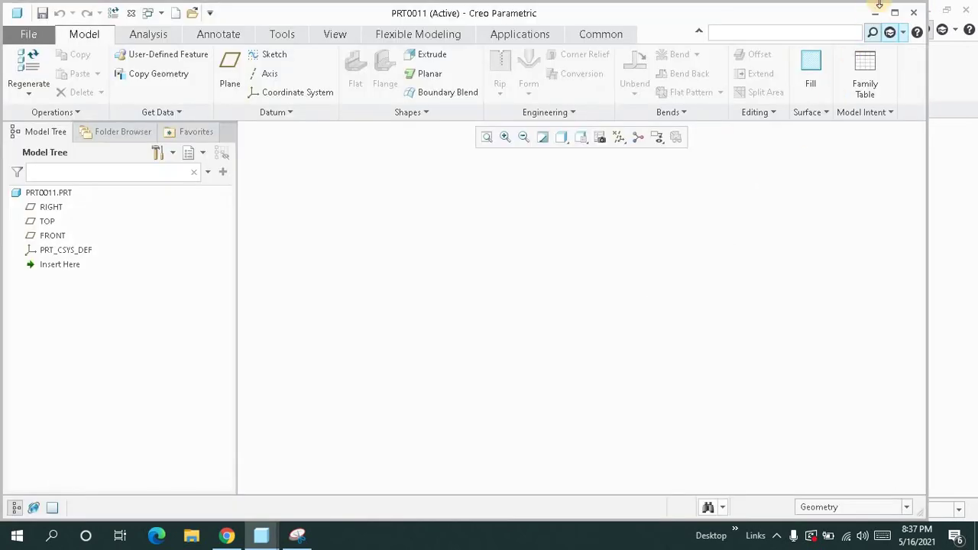
Start a Planar wall on FRONT and draw a center rectangle at the origin
left_click(895, 13)
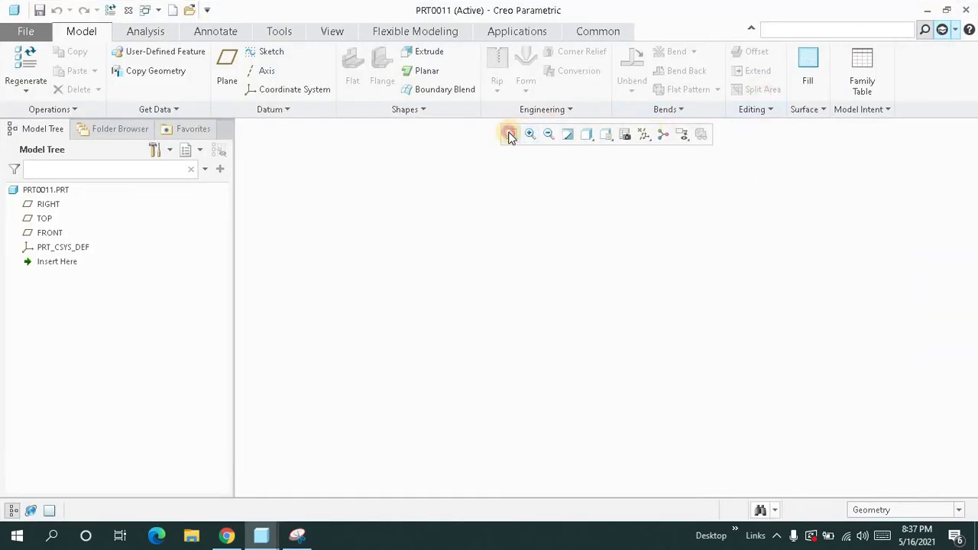
left_click(433, 69)
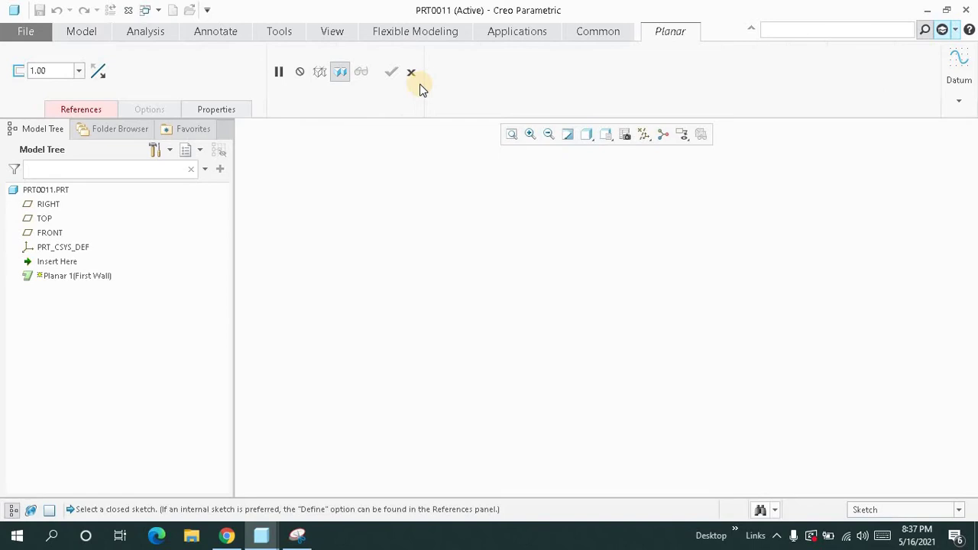
left_click(45, 233)
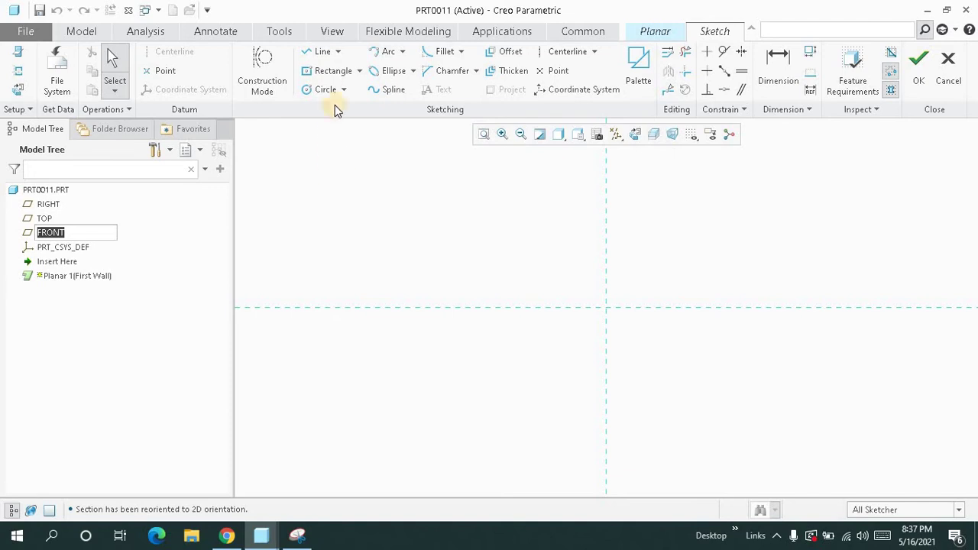
left_click(328, 70)
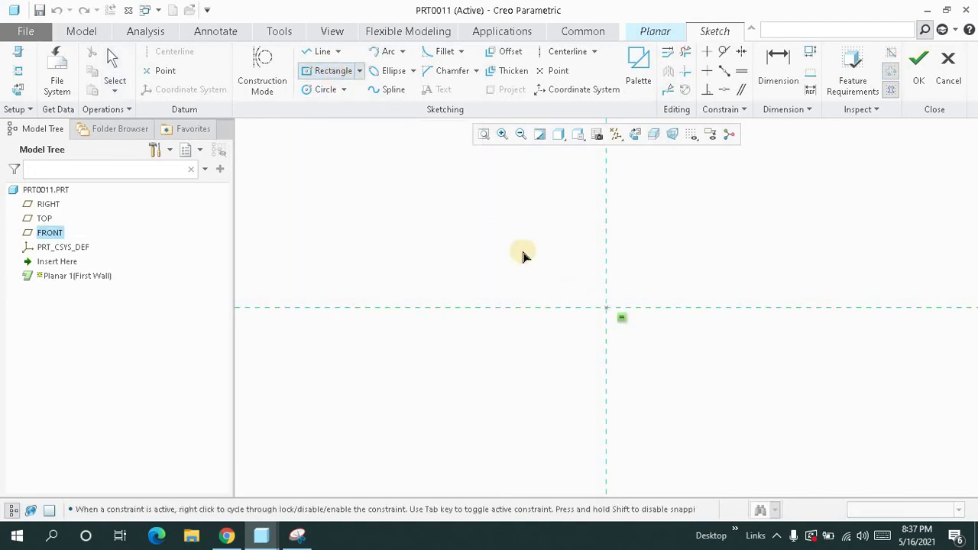
left_click(474, 235)
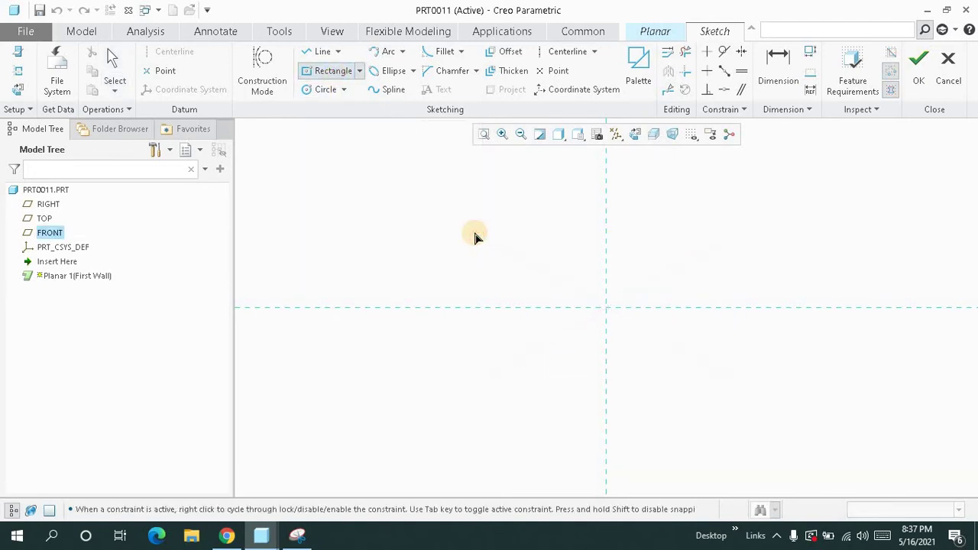
left_click(606, 309)
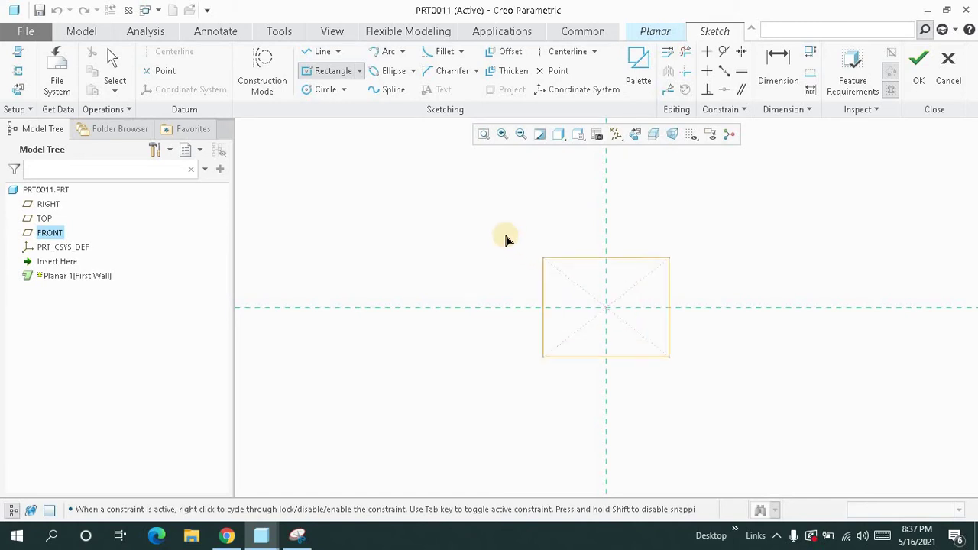
left_click(457, 231)
middle_click(498, 264)
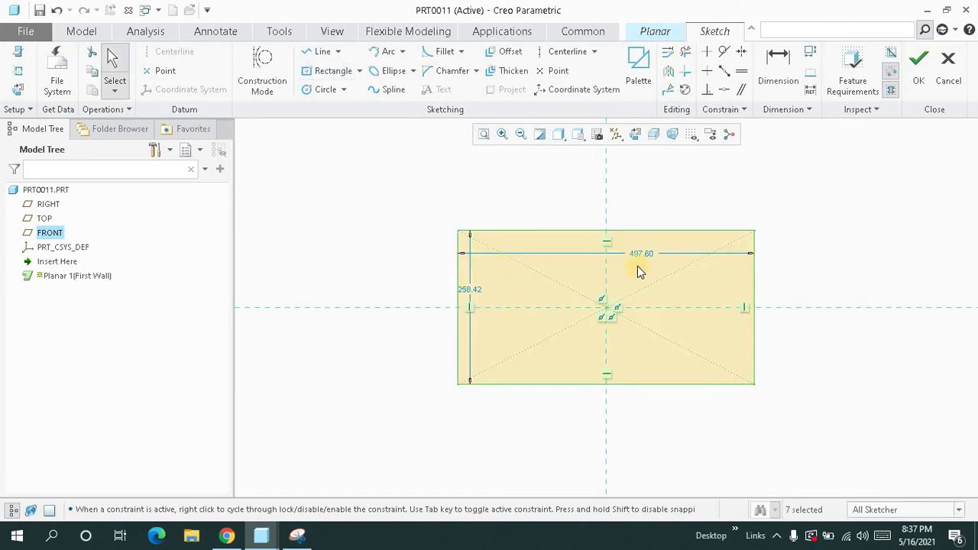
Dimension the rectangle 21 wide by 12 high and accept the sketch
double_click(647, 252)
type("10")
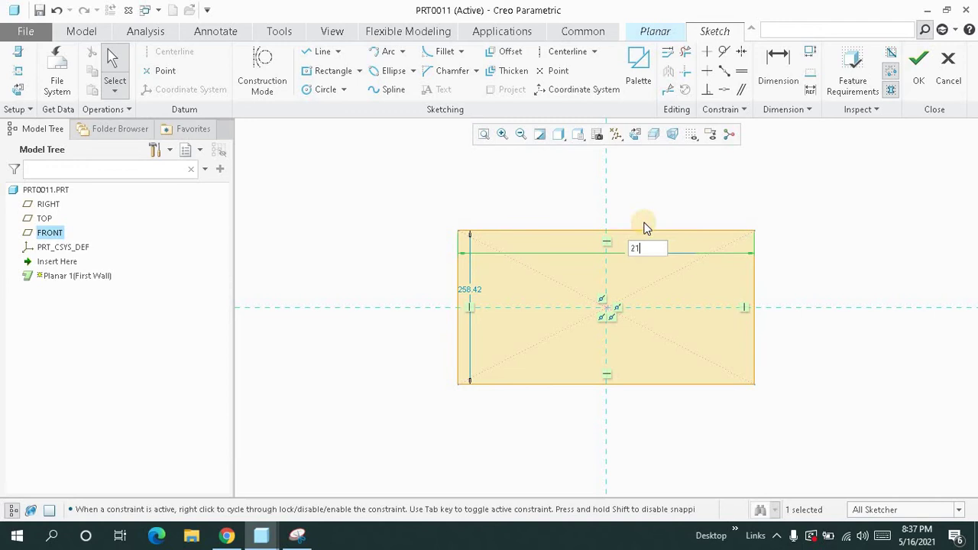
key("Return")
double_click(596, 290)
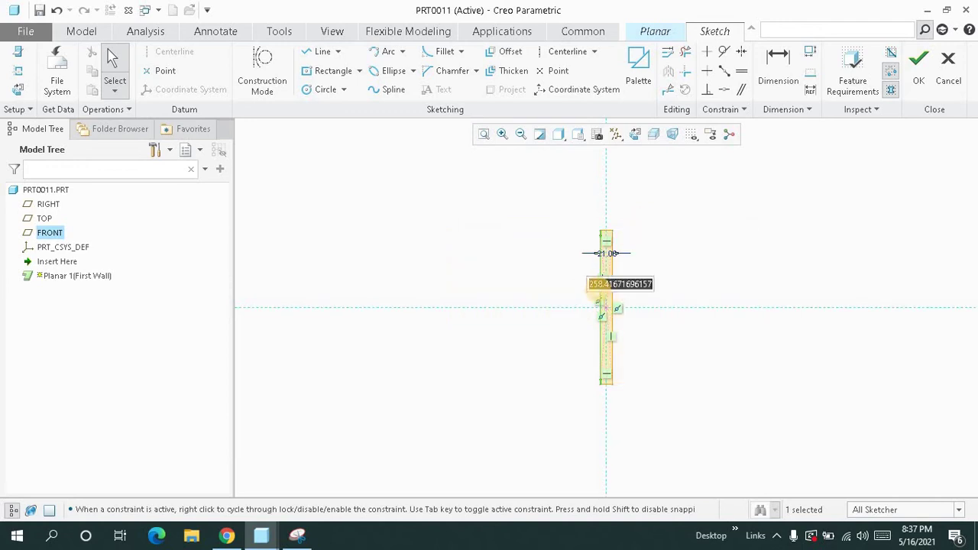
type("10")
key("Return")
middle_click_drag(609, 316, 533, 275, "shift")
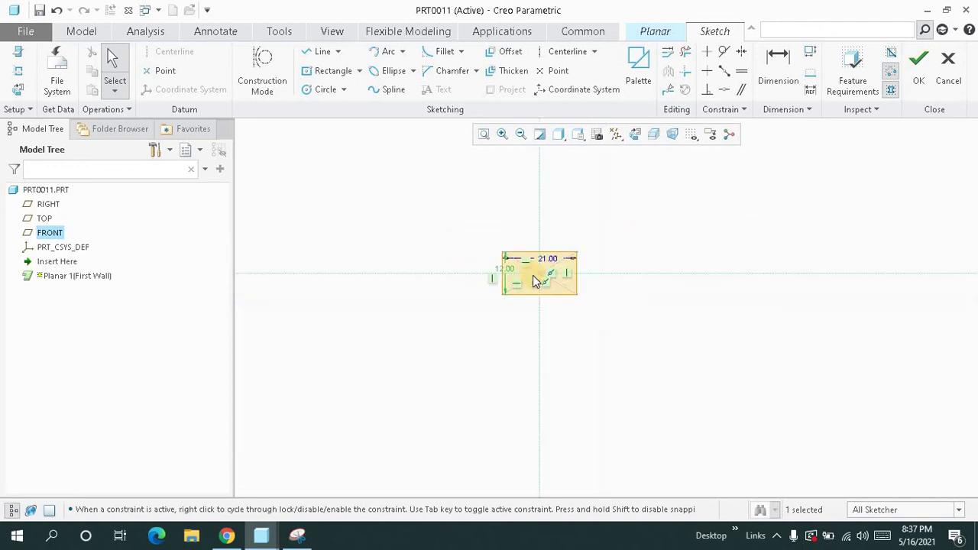
scroll(524, 273, "up", 5)
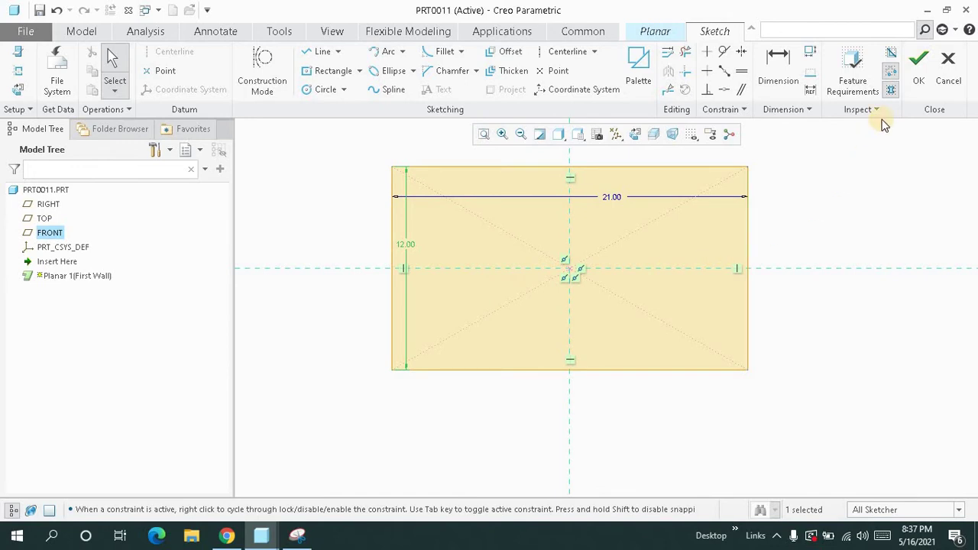
left_click(914, 84)
middle_click_drag(611, 362, 603, 248)
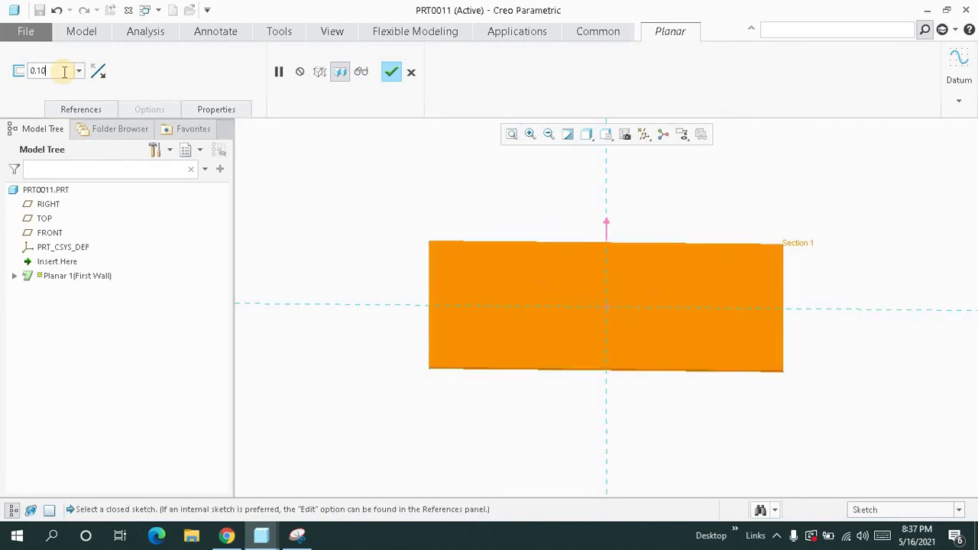
Finish Planar 1 at 0.10 thickness and view the thin 21 × 12 plate
middle_click(383, 220)
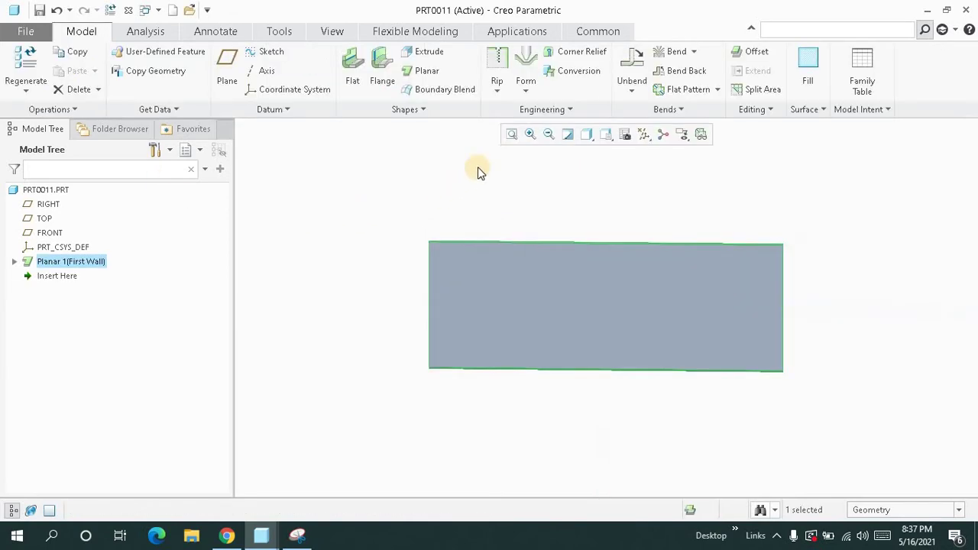
left_click(533, 211)
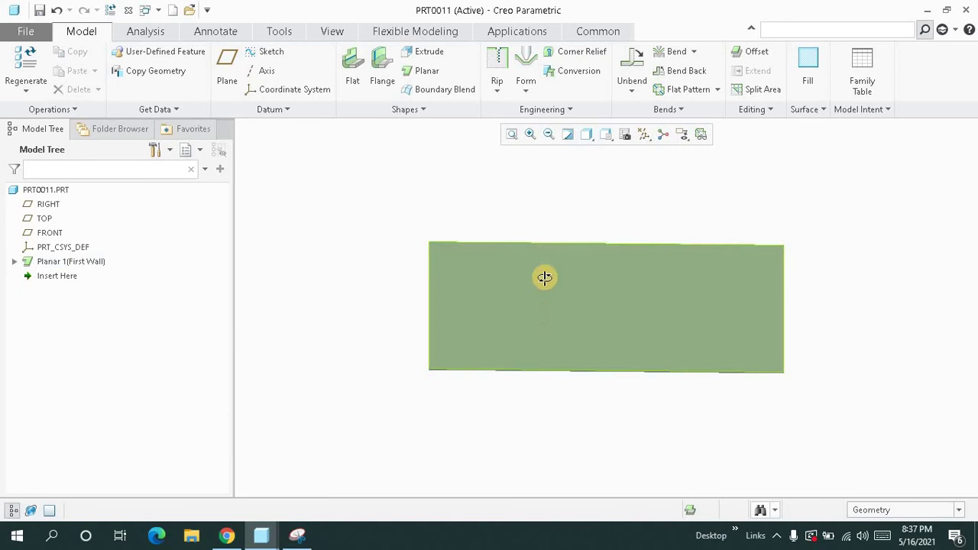
middle_click_drag(544, 277, 564, 309)
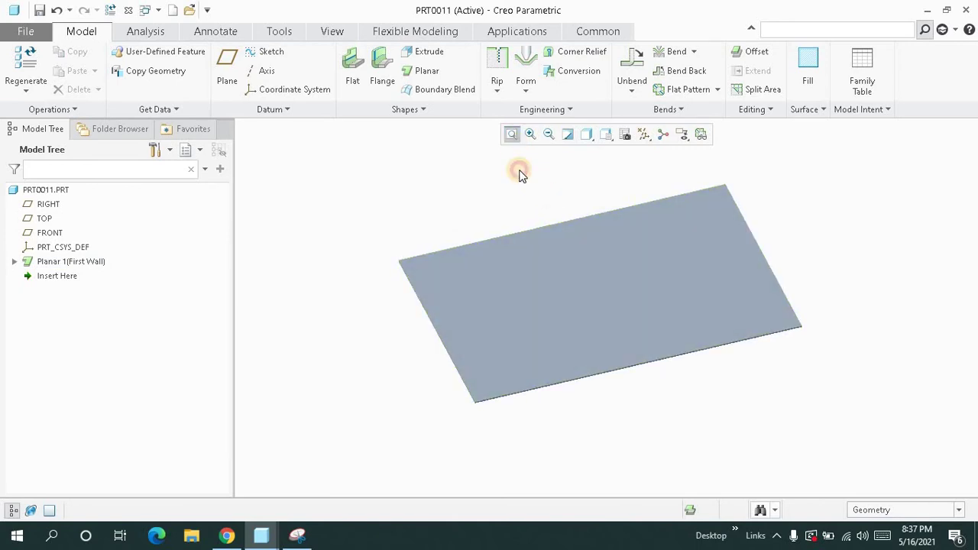
middle_click_drag(519, 175, 524, 197)
left_click(512, 135)
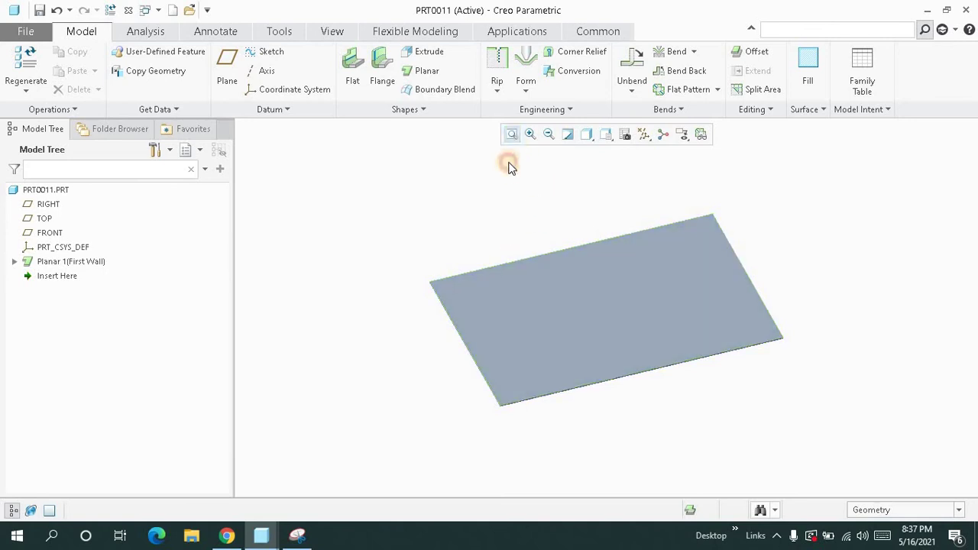
Start a Bend and pick the plate surface as its placement
middle_click_drag(510, 167, 513, 144)
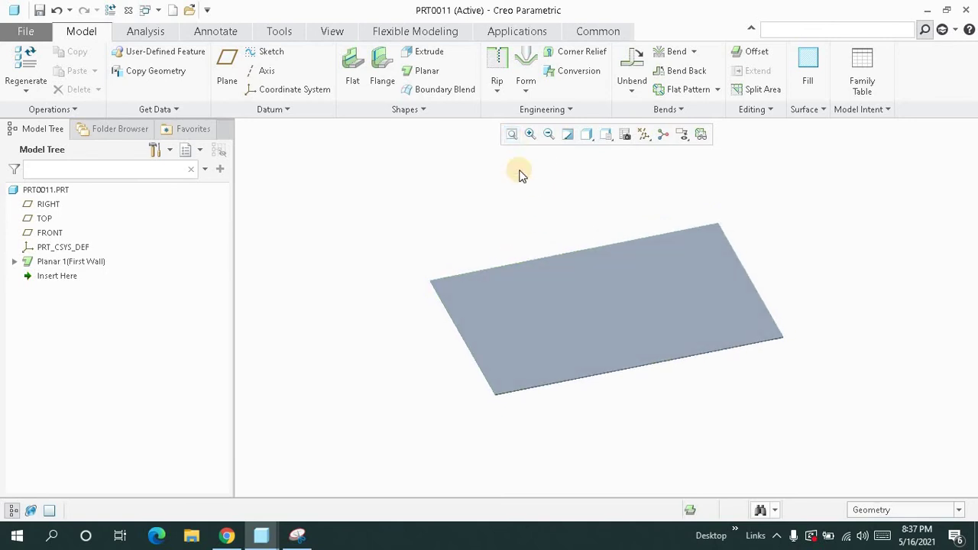
mouse_move(548, 212)
middle_mouse_down()
mouse_move(548, 199)
mouse_move(556, 203)
middle_mouse_up()
left_click(677, 59)
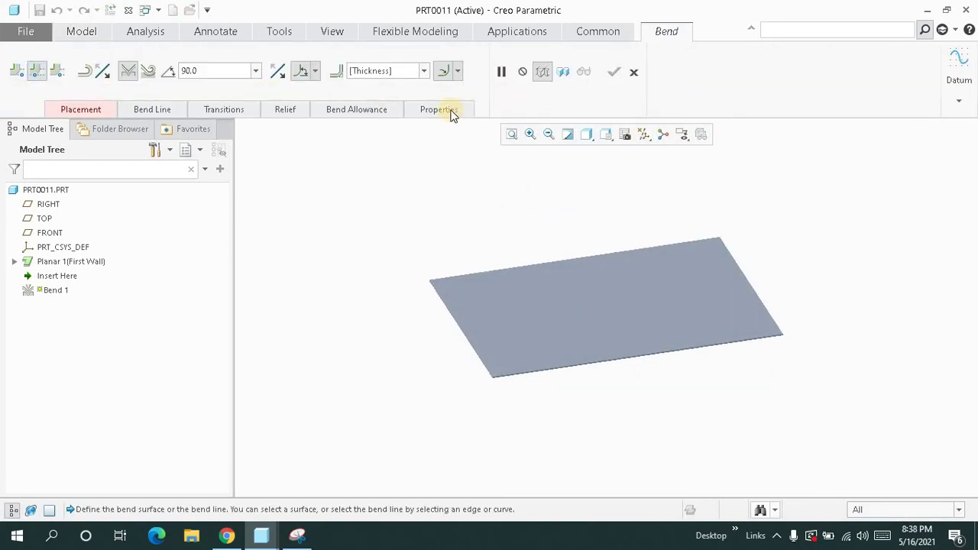
mouse_move(546, 197)
middle_mouse_down()
mouse_move(509, 148)
mouse_move(534, 188)
middle_mouse_up()
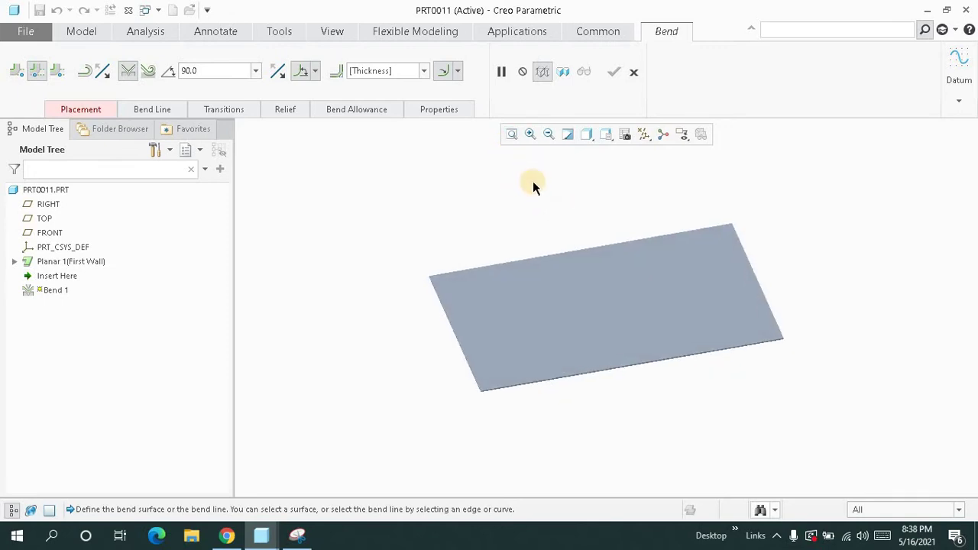
left_click(81, 109)
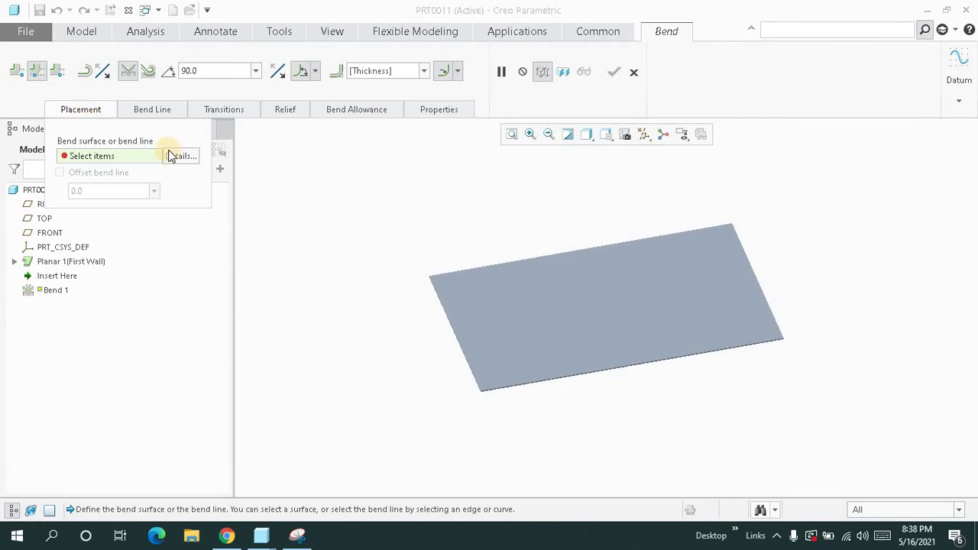
left_click(94, 109)
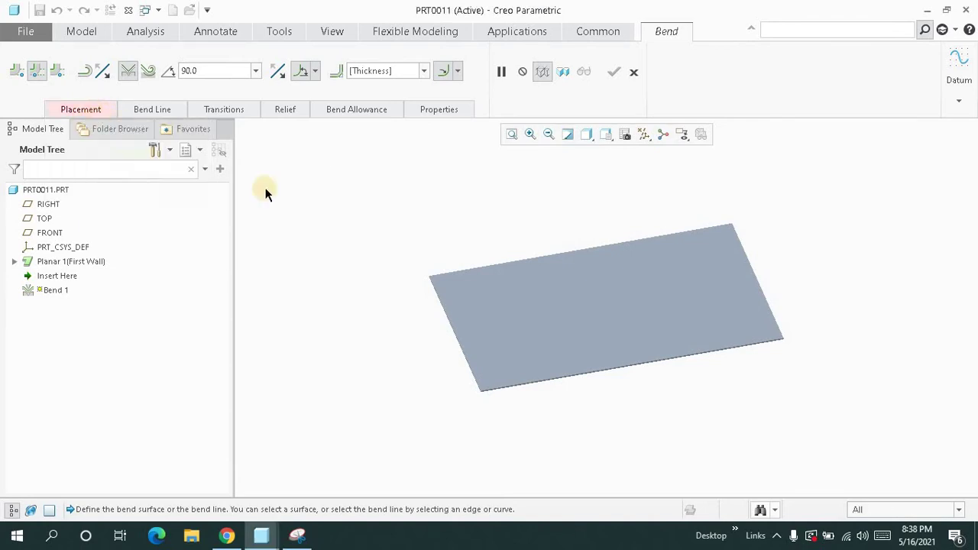
left_click(606, 311)
Drag the bend-line ends onto the plate's front and far edges
middle_click_drag(552, 284, 535, 299)
left_click(512, 136)
middle_click_drag(631, 290, 595, 326)
left_click_drag(595, 326, 586, 375)
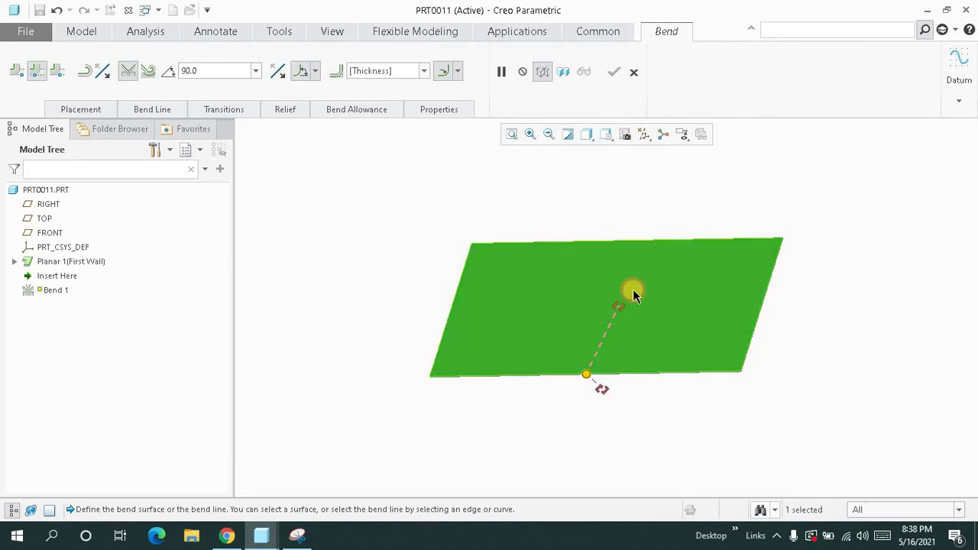
left_click_drag(620, 309, 683, 246)
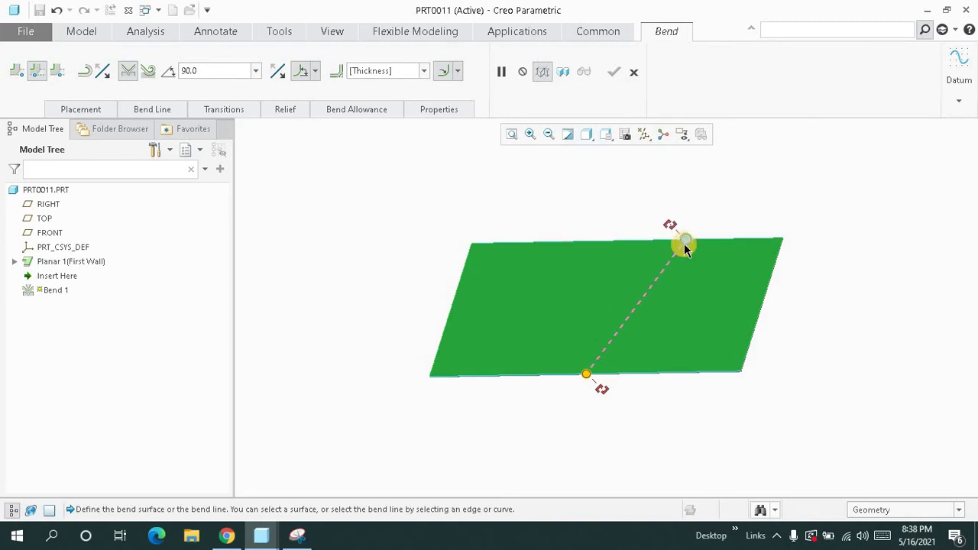
middle_click_drag(660, 299, 678, 298)
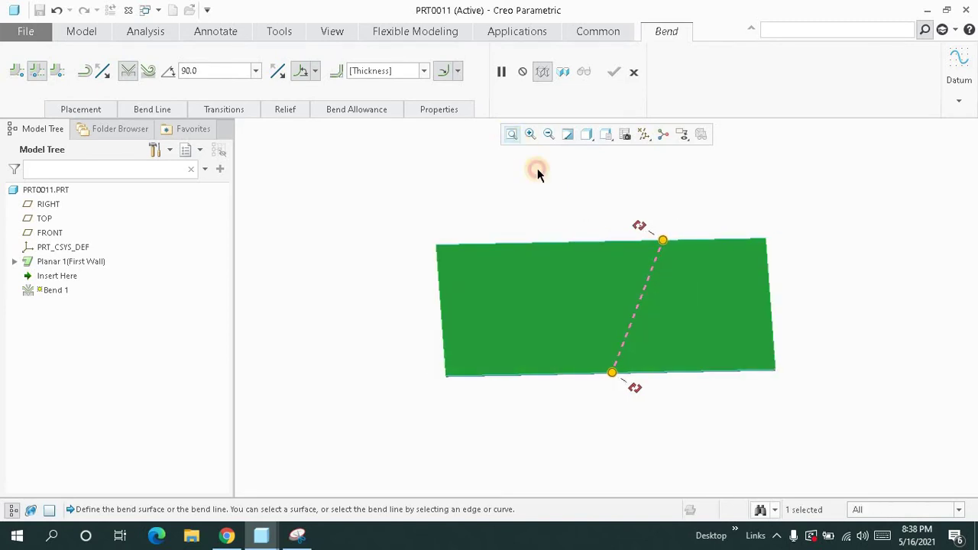
middle_click_drag(537, 169, 609, 223)
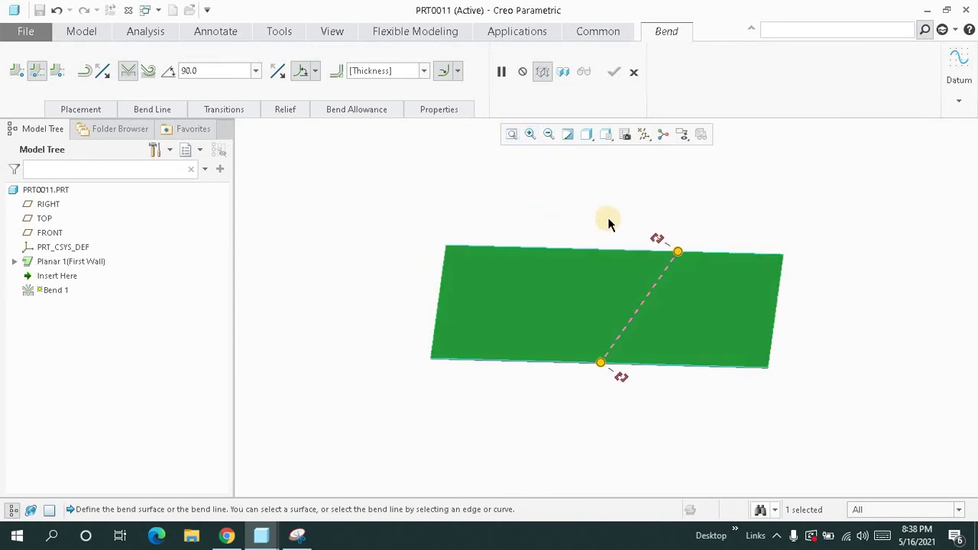
Sketch a vertical bend line from the wall's top to bottom edge and preview the 90° bend
left_click(153, 109)
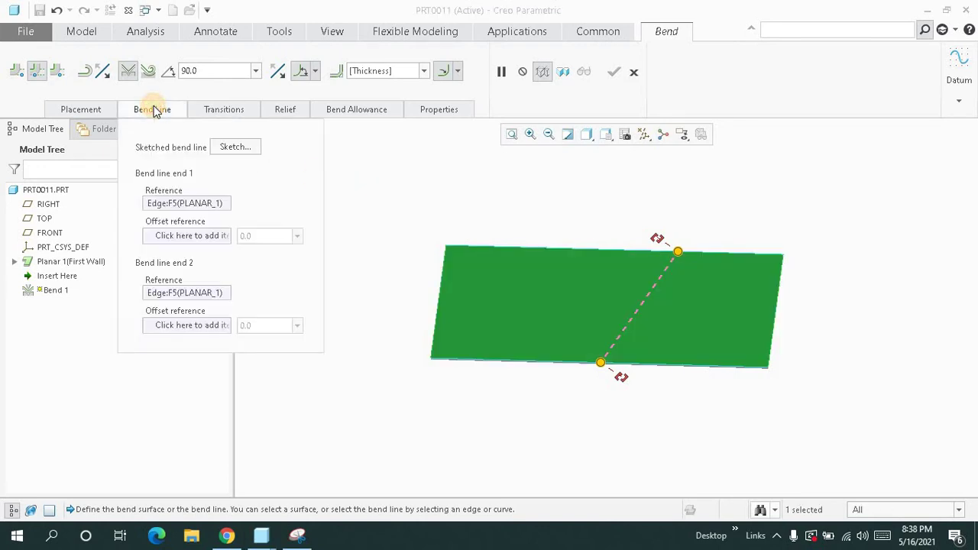
left_click(226, 148)
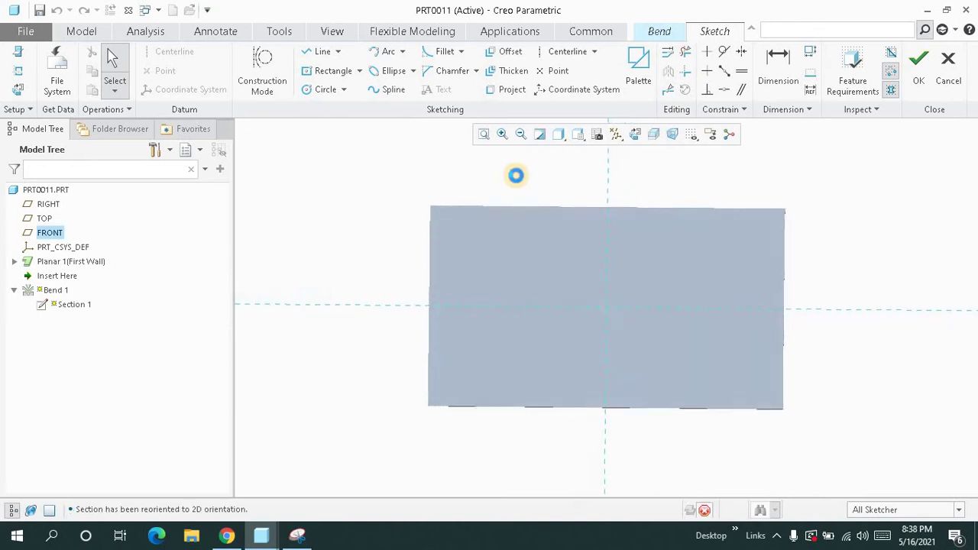
left_click(316, 52)
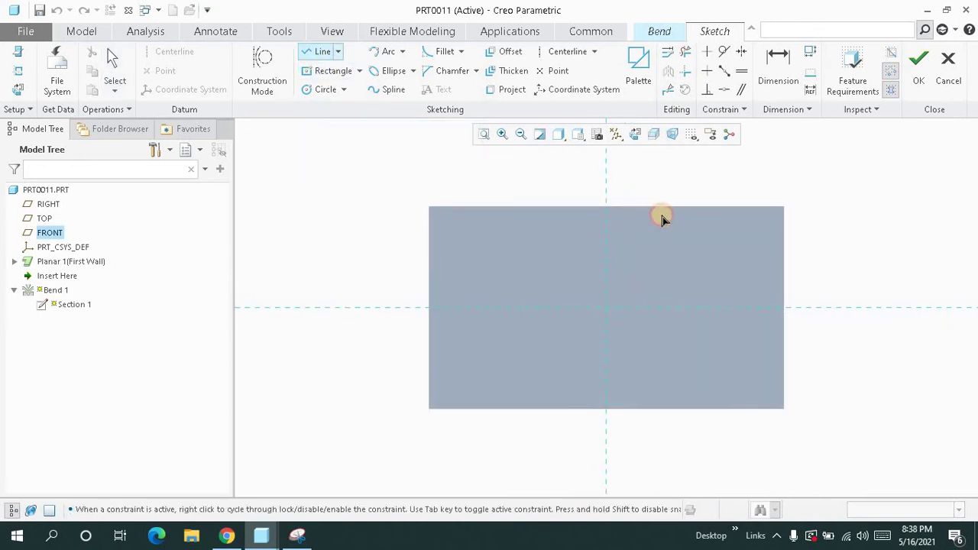
left_click(605, 207)
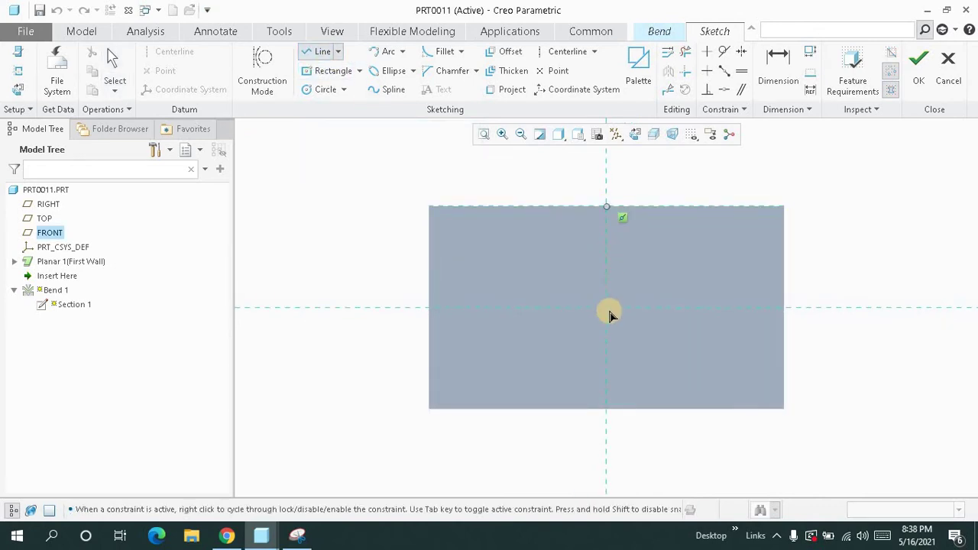
left_click(608, 408)
middle_click(608, 408)
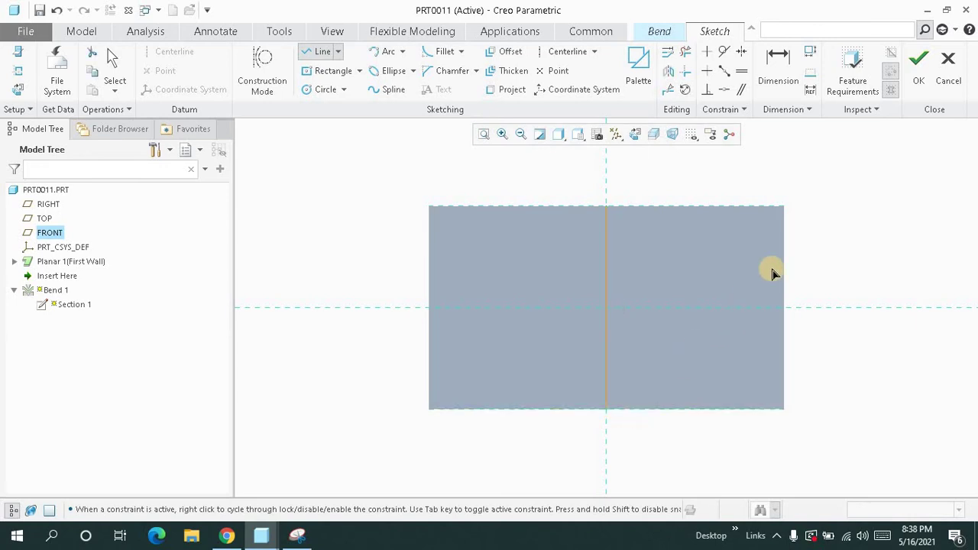
left_click(919, 61)
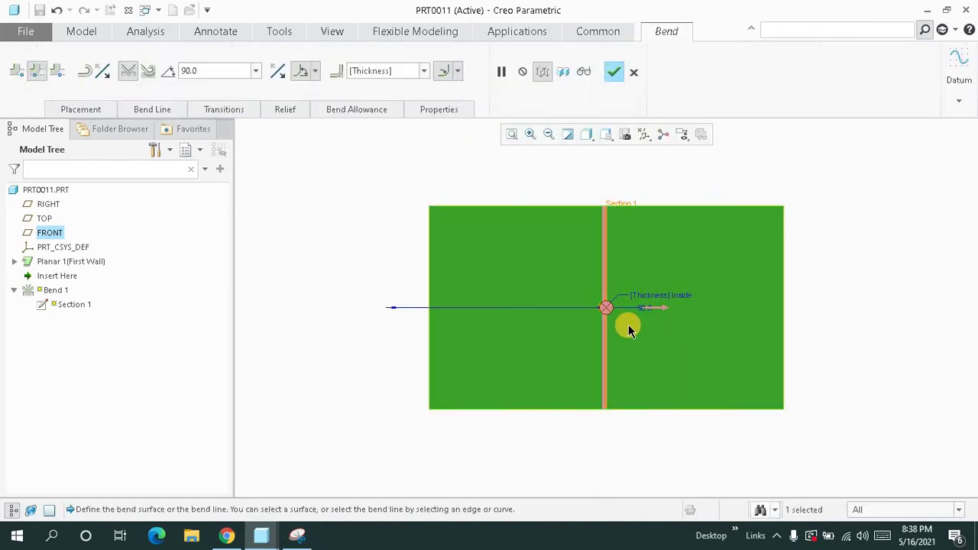
middle_click_drag(634, 310, 548, 234)
Set the bend angle to 45 and flip the flap to fold downward
left_click(512, 134)
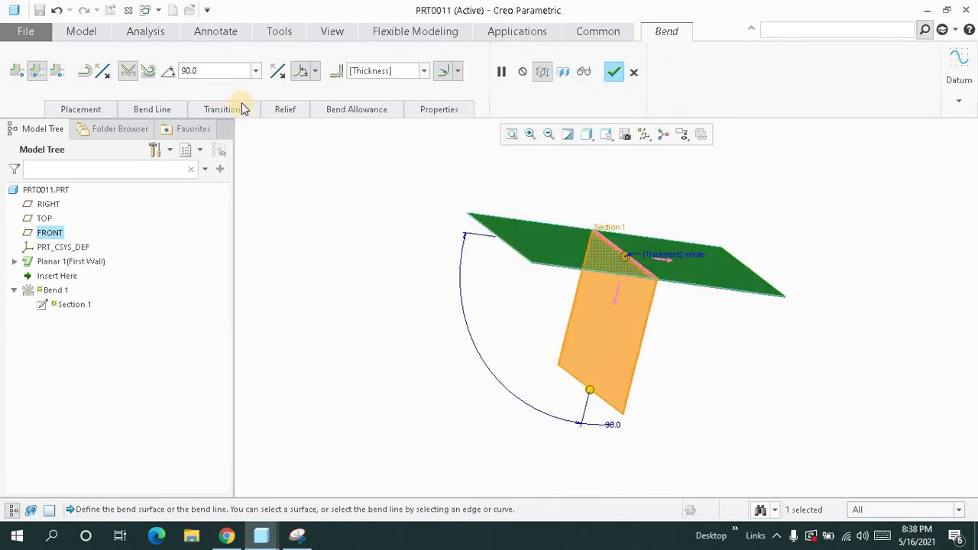
left_click(221, 73)
type("45")
key("Return")
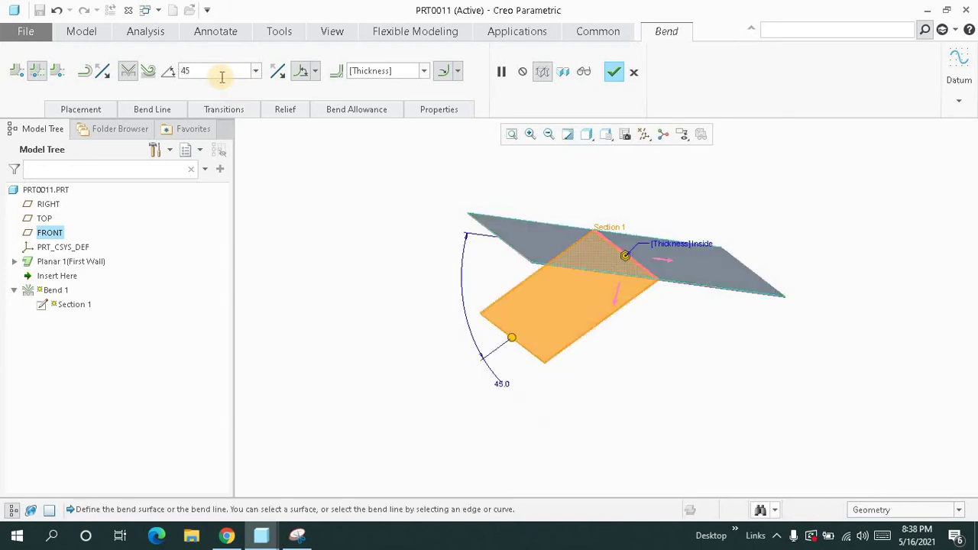
left_click(616, 310)
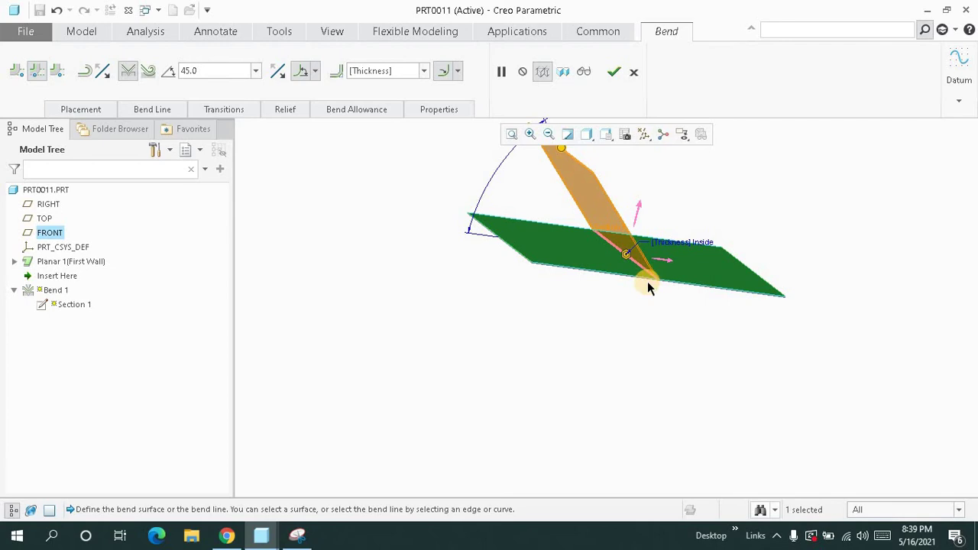
left_click(512, 135)
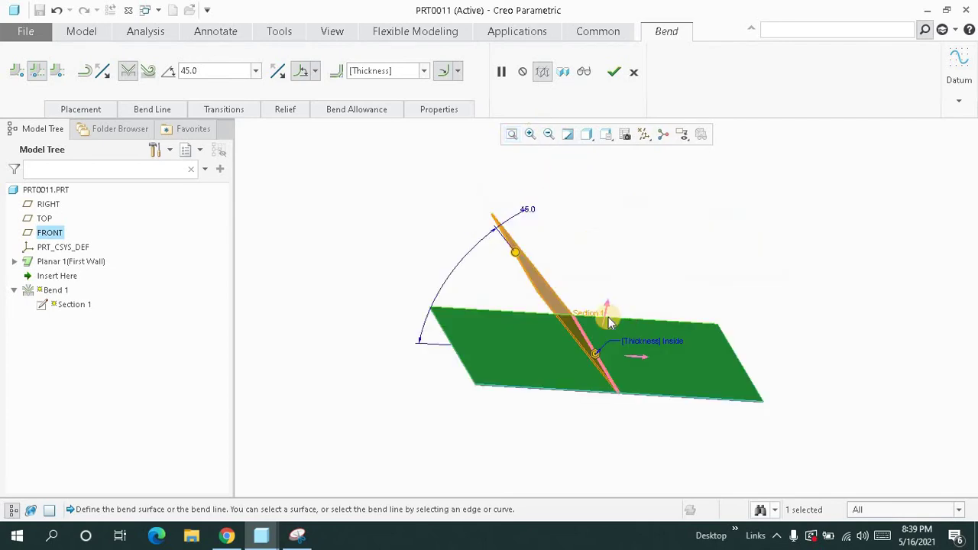
left_click(639, 355)
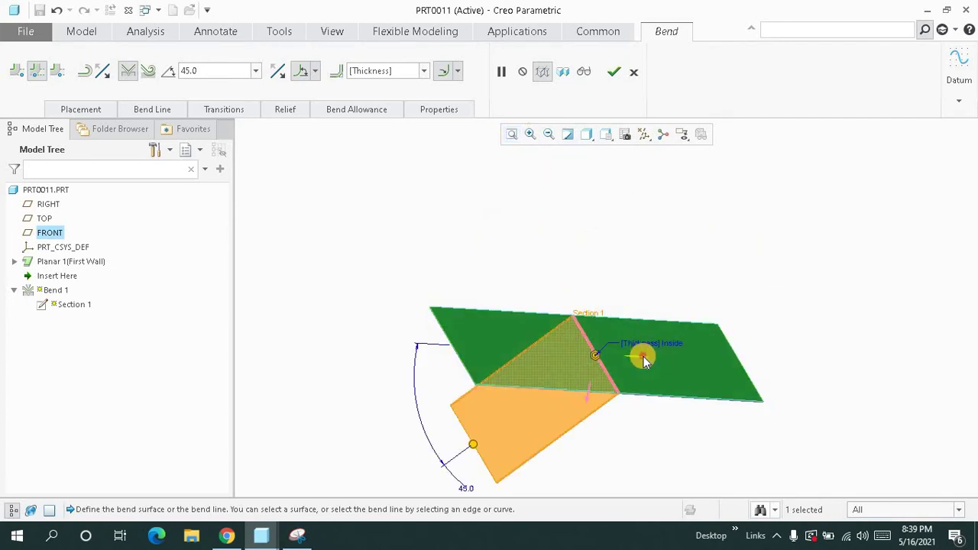
left_click(643, 357)
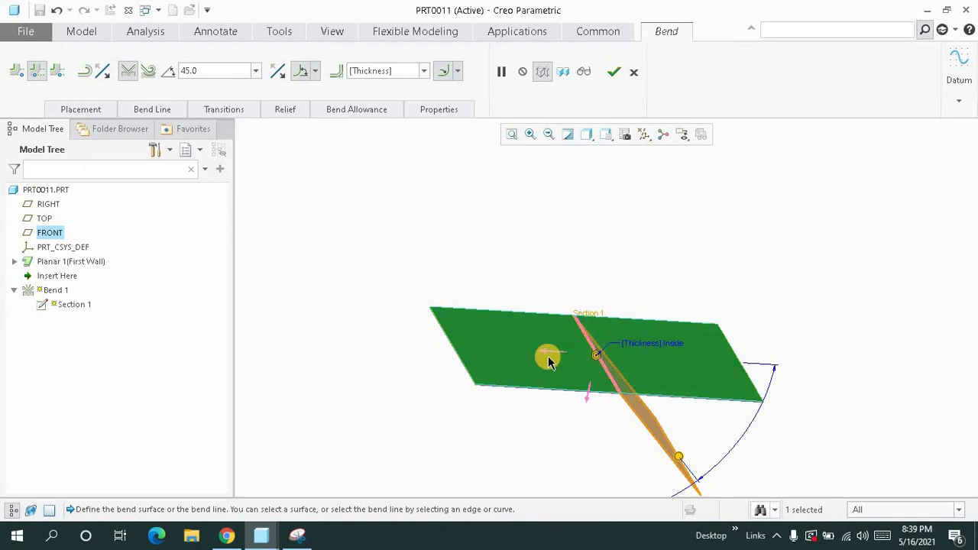
left_click(625, 357)
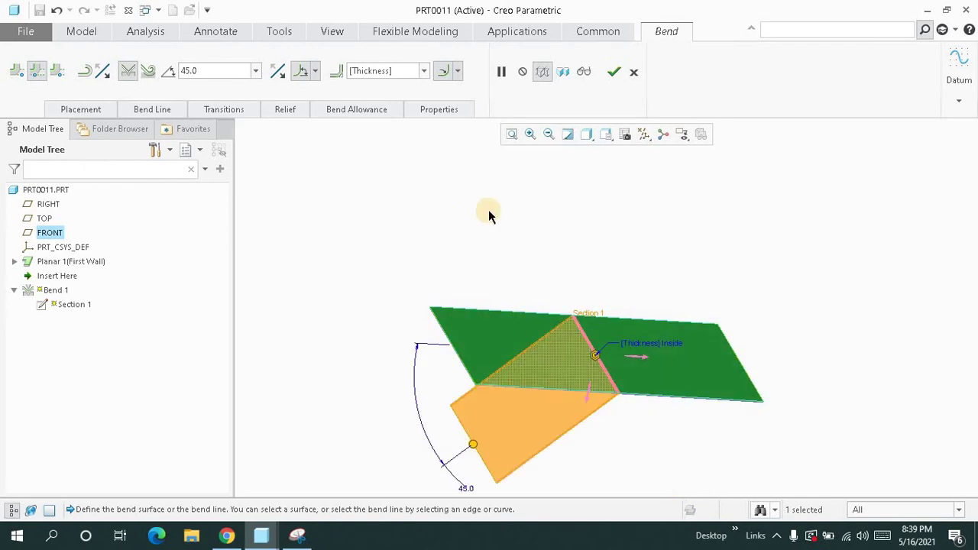
left_click(511, 135)
middle_click_drag(389, 209, 380, 214)
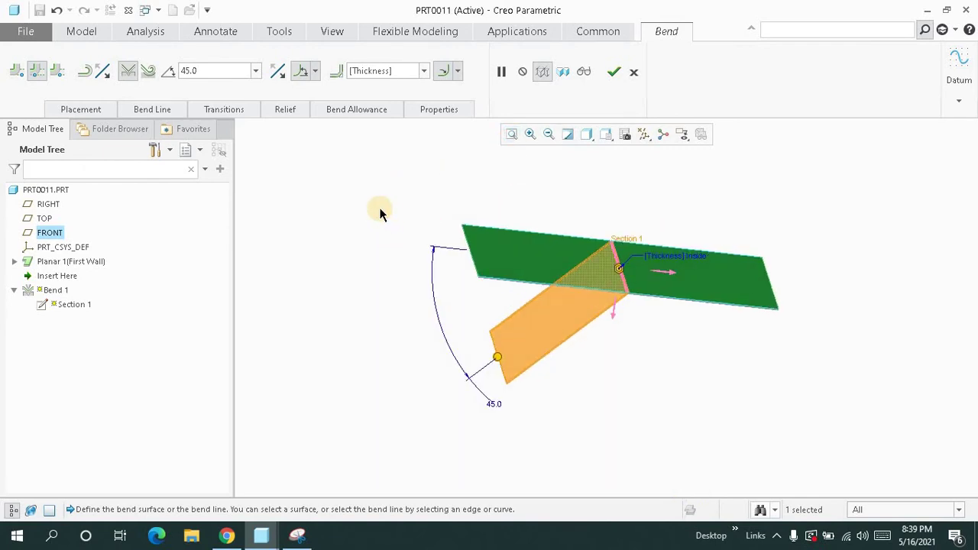
Try the three bend-line extent options on the dashboard
left_click(17, 71)
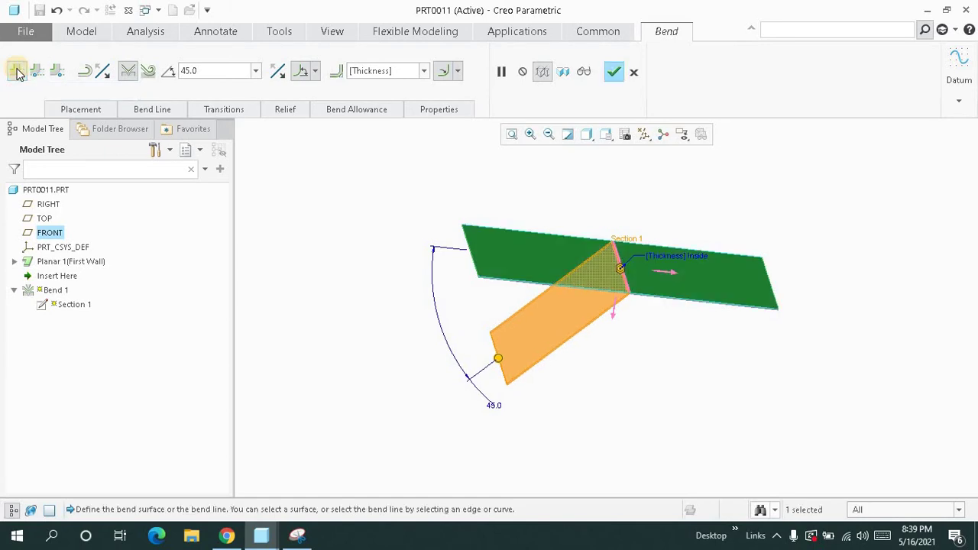
left_click(36, 71)
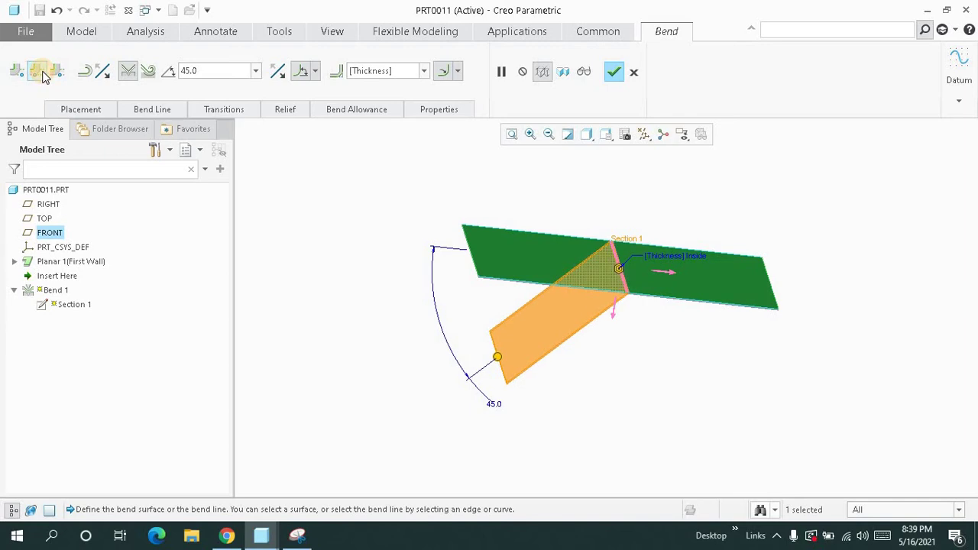
left_click(55, 71)
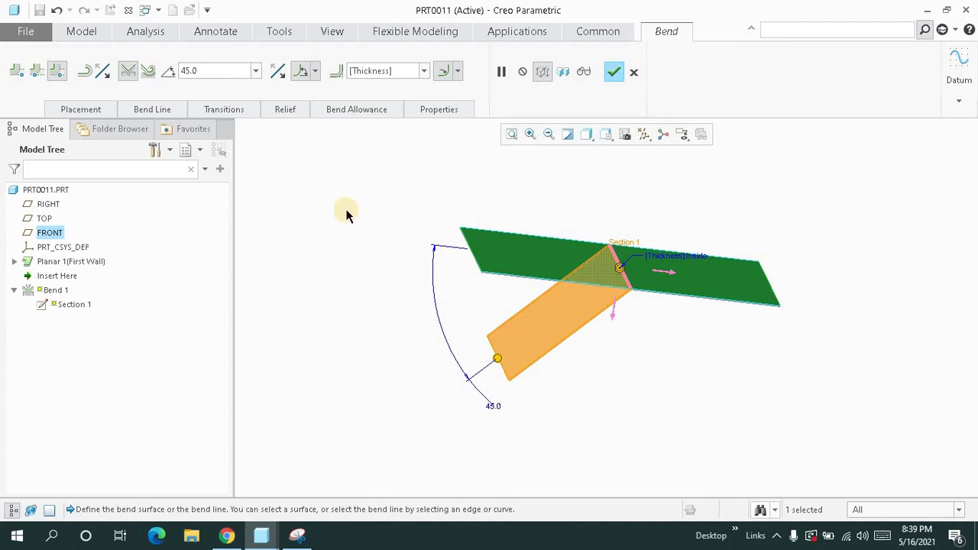
middle_click_drag(345, 214, 310, 185)
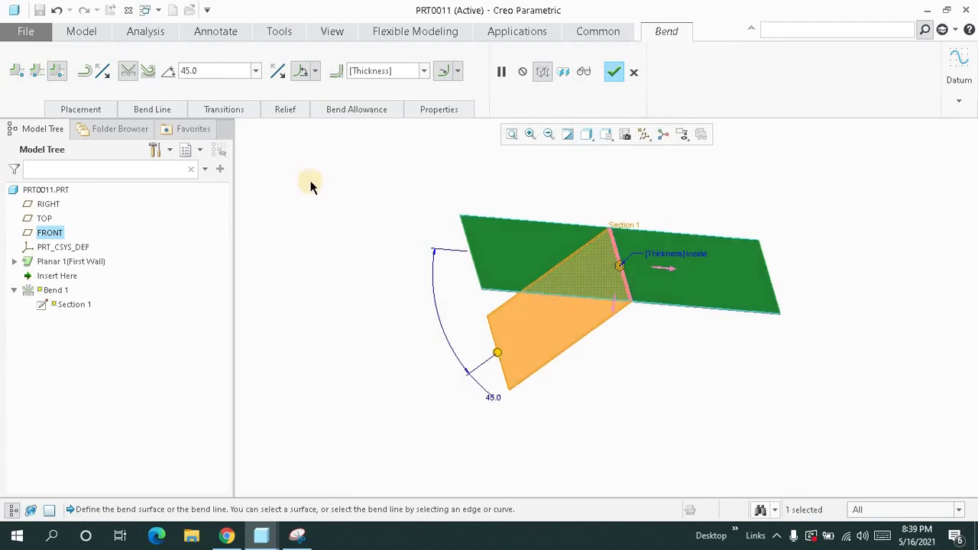
left_click(127, 72)
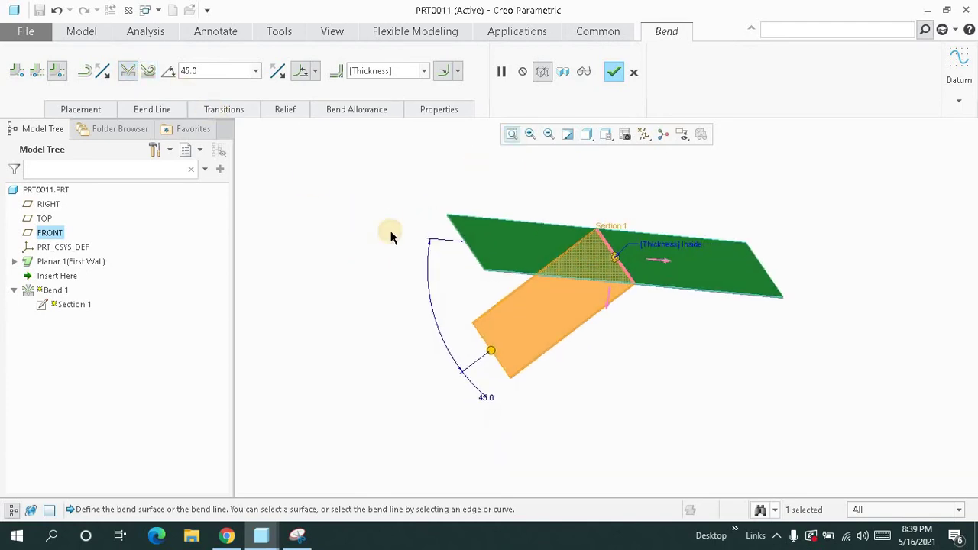
Switch the bend direction to swing the 45° flap to the other side
left_click(314, 71)
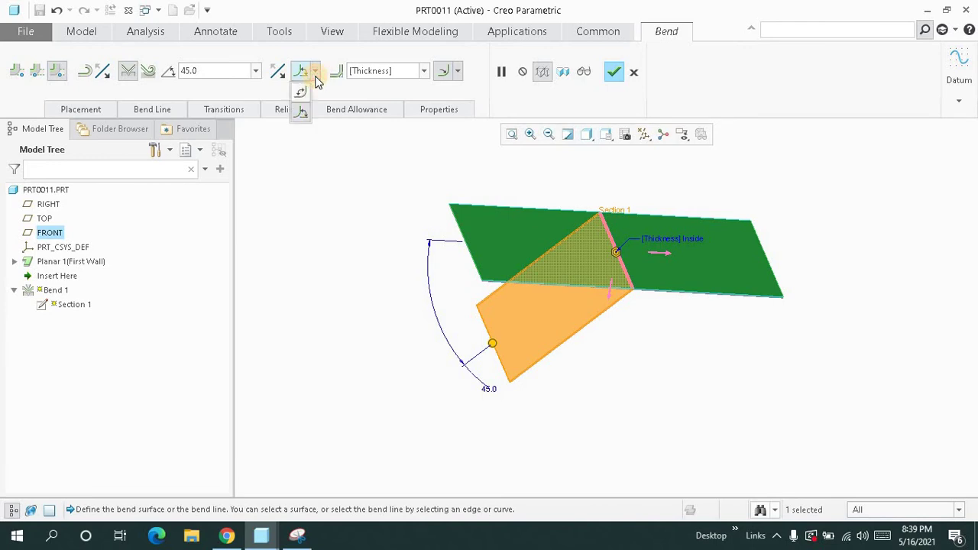
left_click(301, 96)
mouse_move(345, 209)
middle_mouse_down()
mouse_move(341, 184)
mouse_move(341, 200)
middle_mouse_up()
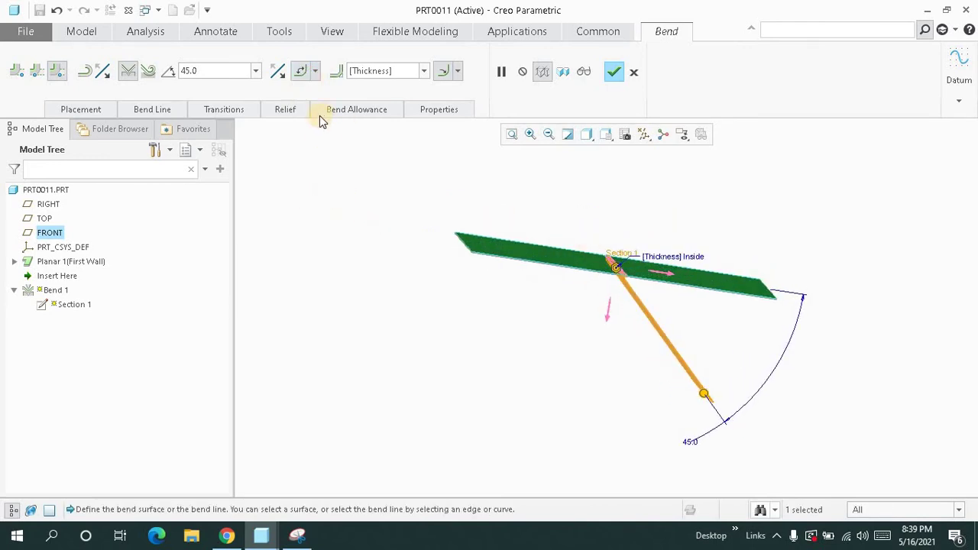
left_click(313, 71)
left_click(309, 114)
middle_click_drag(354, 188, 558, 136)
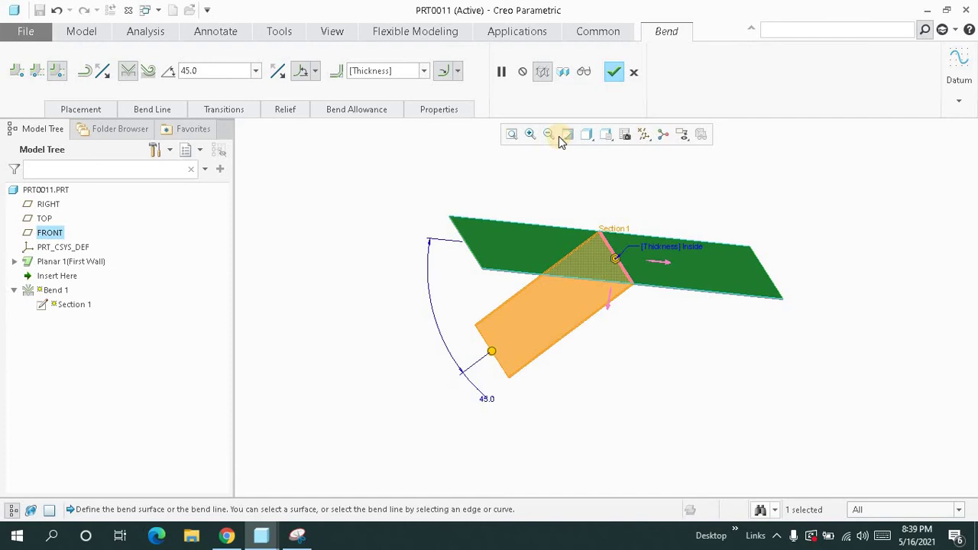
middle_click_drag(497, 169, 498, 162)
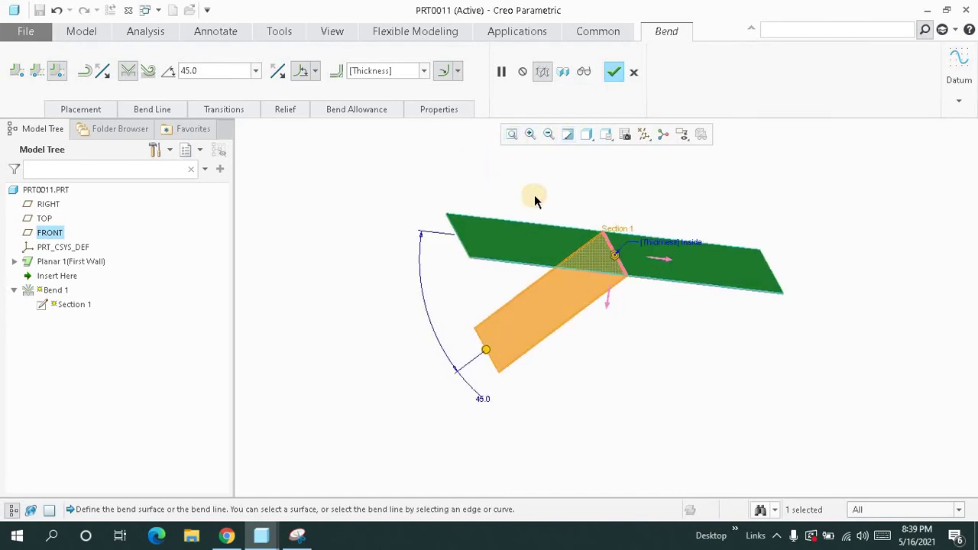
middle_click_drag(536, 192, 535, 194)
left_click(315, 71)
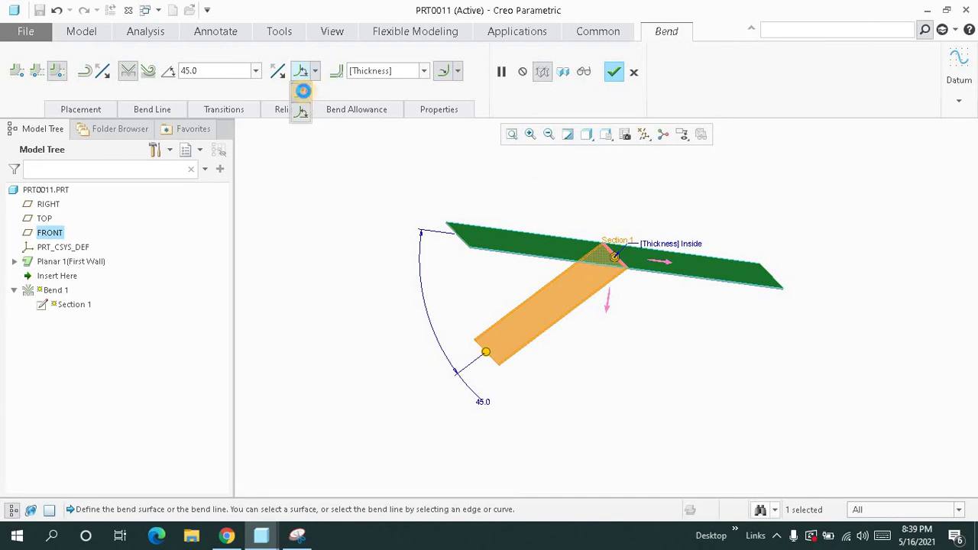
left_click(304, 91)
middle_click_drag(399, 229, 405, 225)
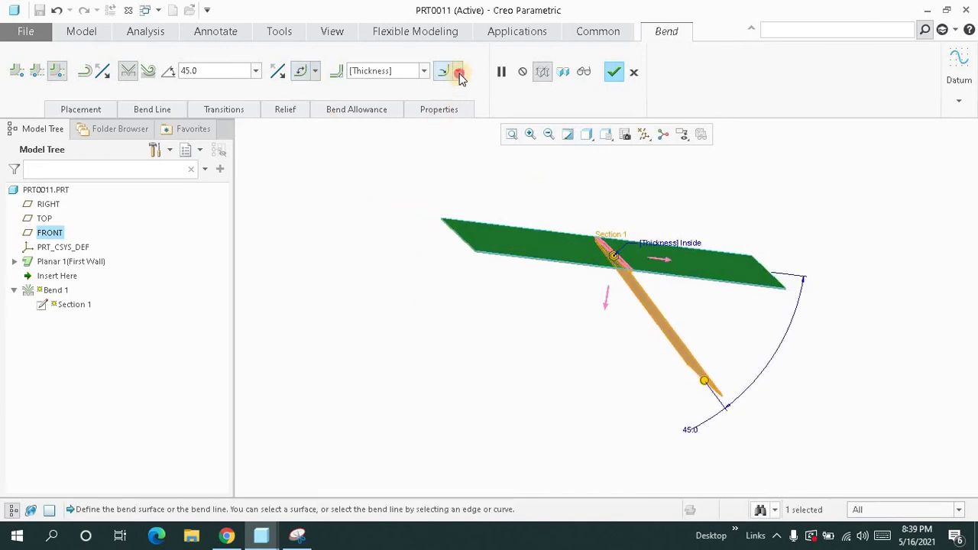
Set the inside bend radius, trying 5 and 2 before settling on 1.00
left_click(457, 71)
left_click(411, 71)
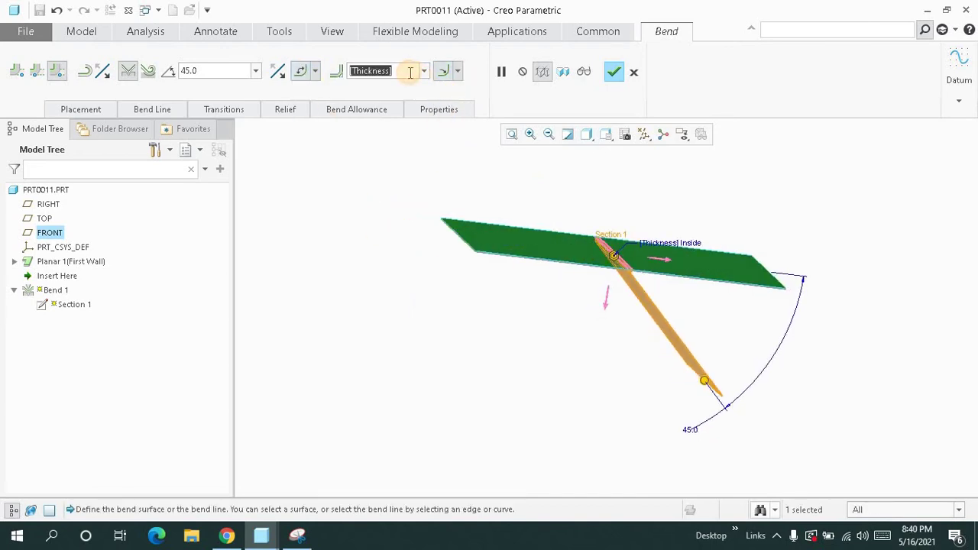
type("5")
key("Return")
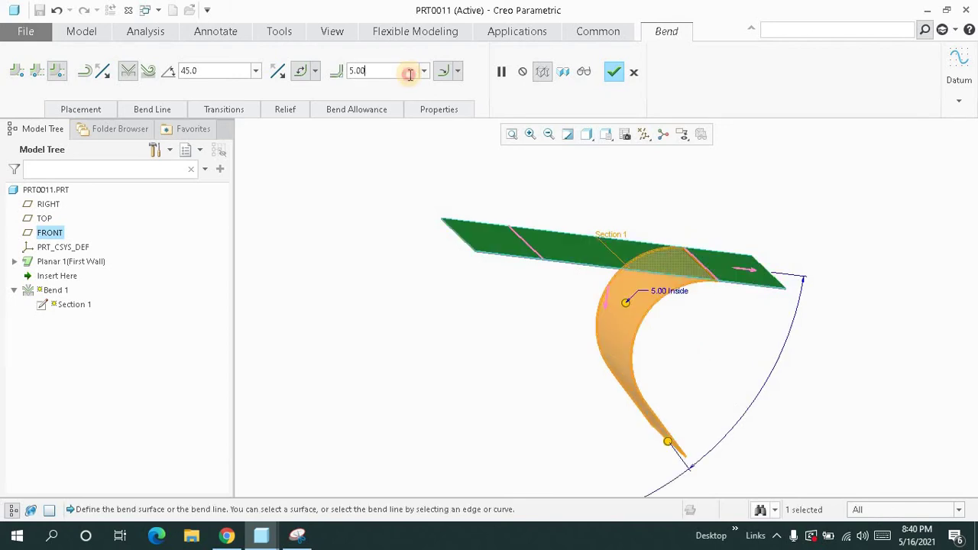
left_click(410, 73)
type("2")
key("Return")
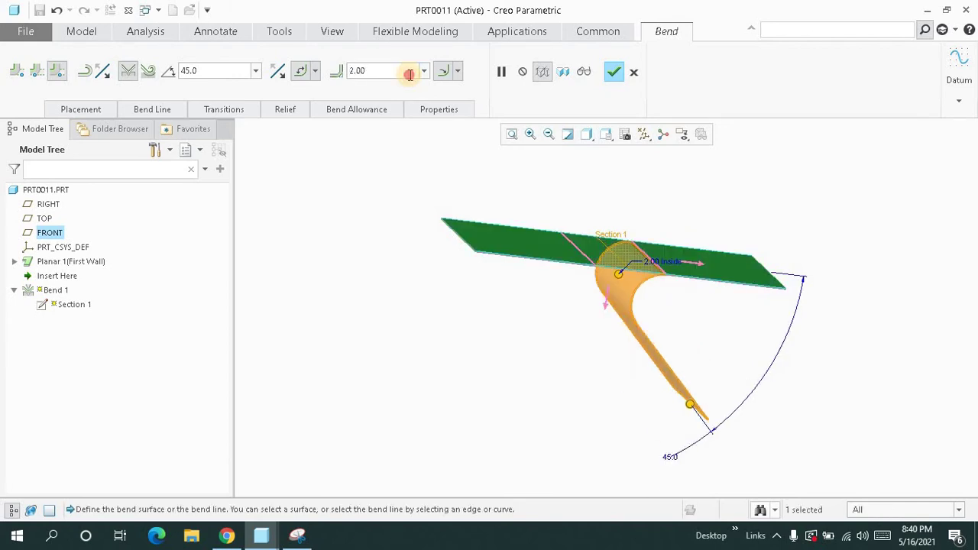
type("1")
key("Return")
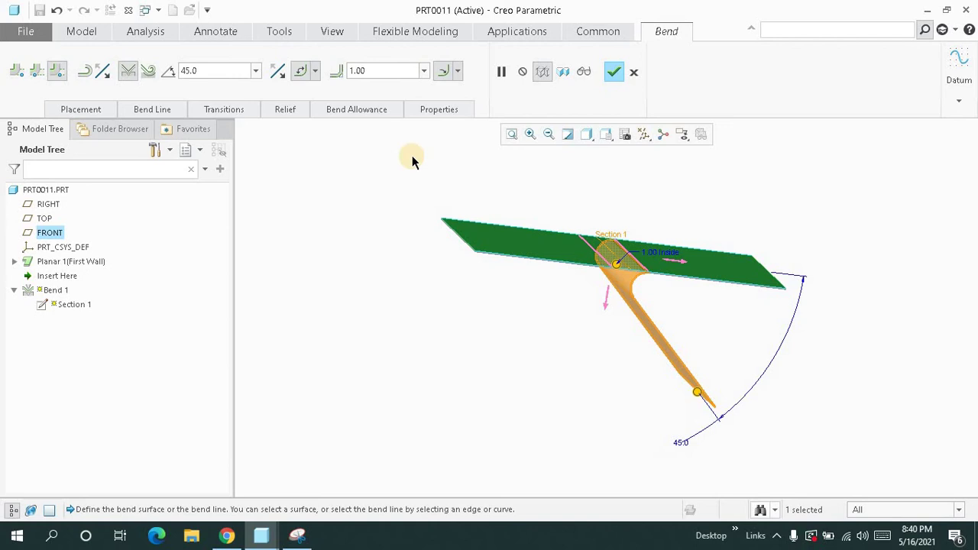
mouse_move(399, 217)
middle_mouse_down()
mouse_move(421, 220)
mouse_move(390, 222)
middle_mouse_up()
Compare the bend-line position options, review the Bend Line panel, and complete the 45° bend
left_click(35, 70)
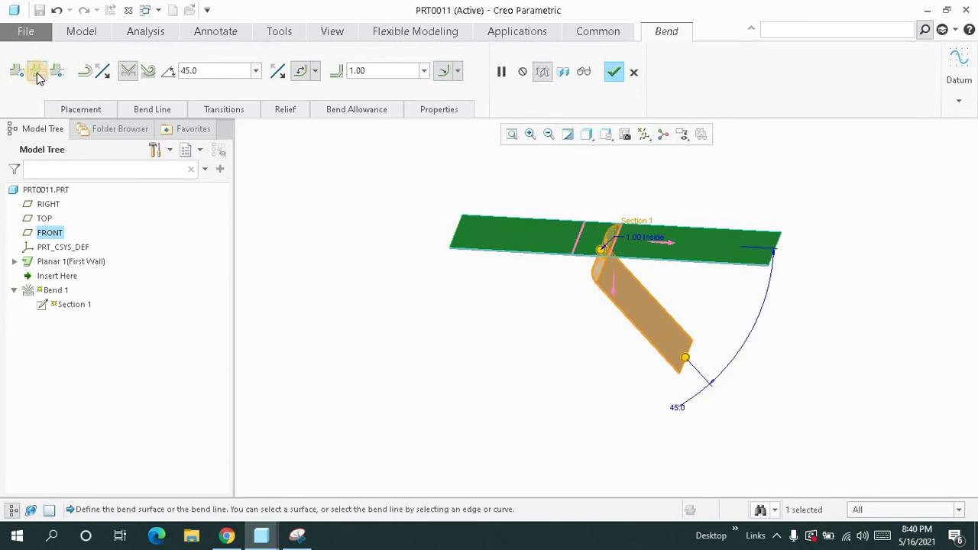
left_click(17, 71)
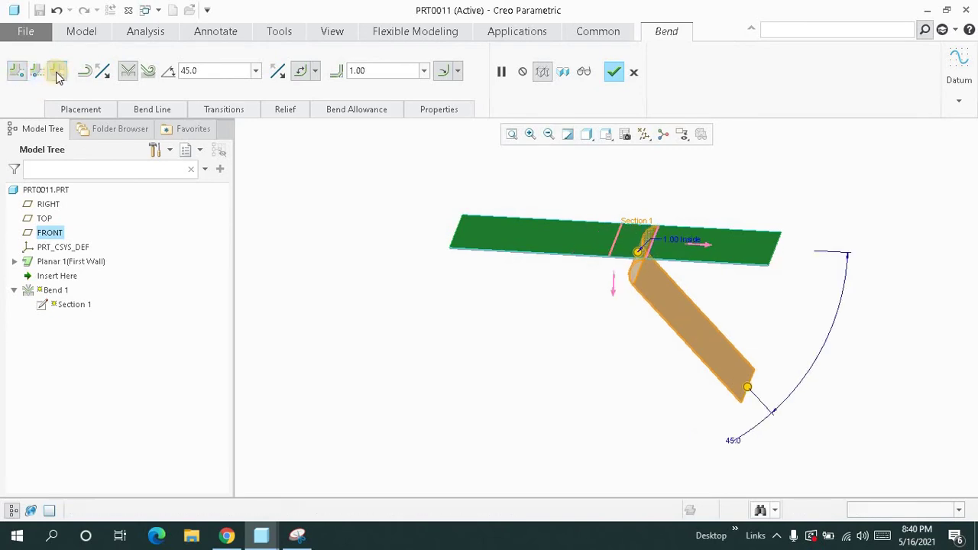
left_click(57, 70)
middle_click_drag(388, 254, 389, 253)
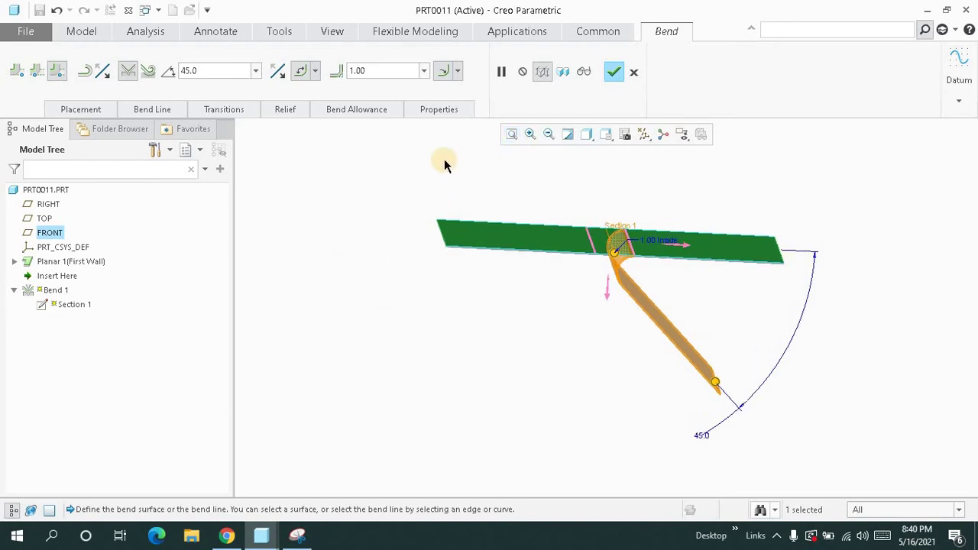
middle_click_drag(443, 161, 441, 160)
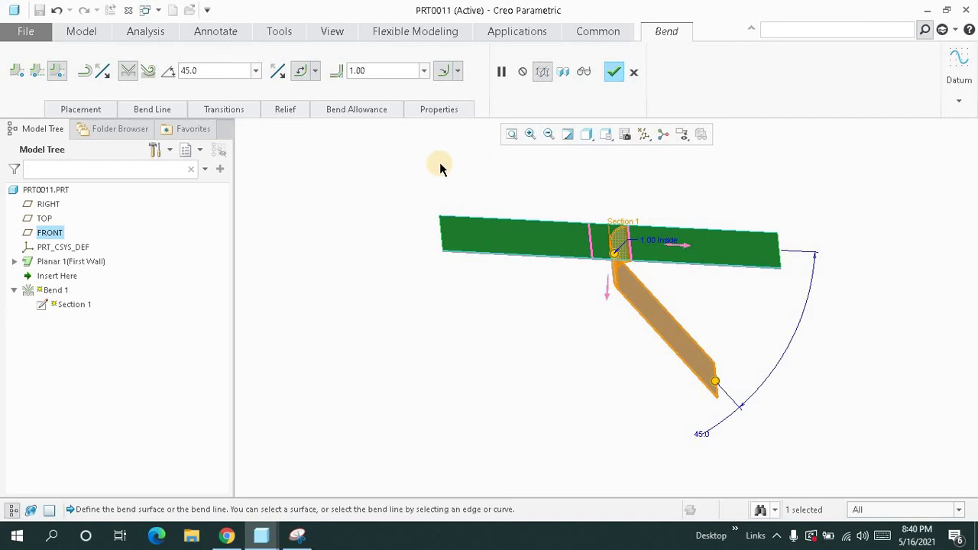
left_click(170, 109)
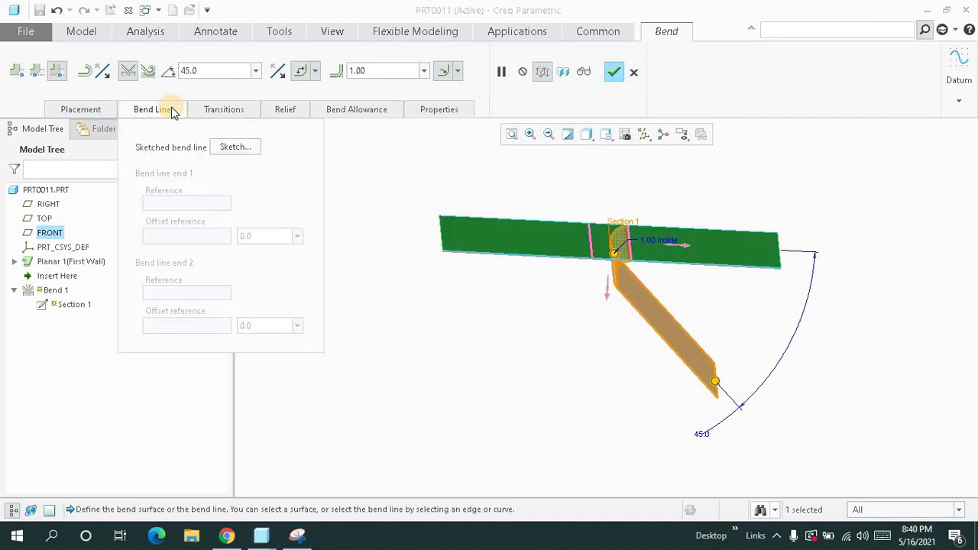
left_click(311, 151)
middle_click(345, 177)
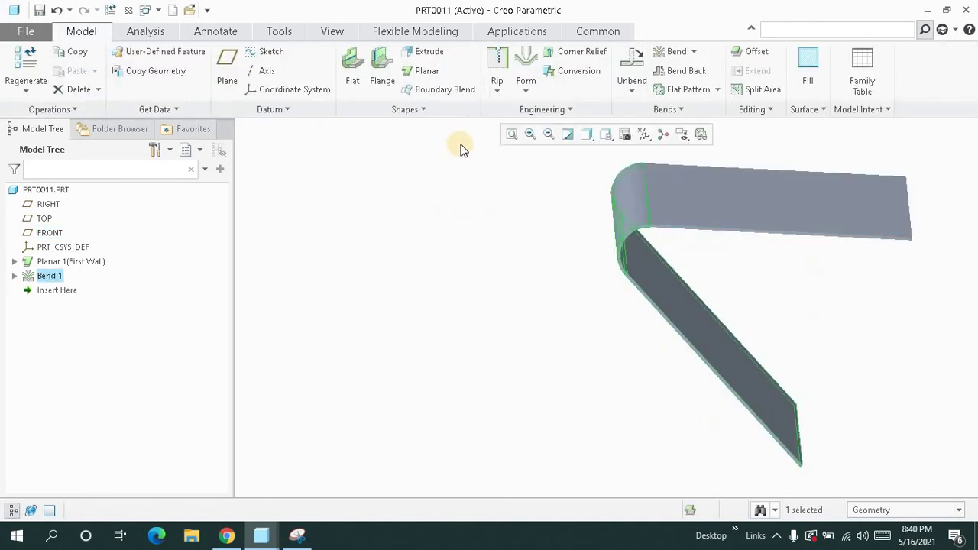
Pick Bend 1 in the Model Tree and reopen its 45-degree definition for editing
left_click(511, 134)
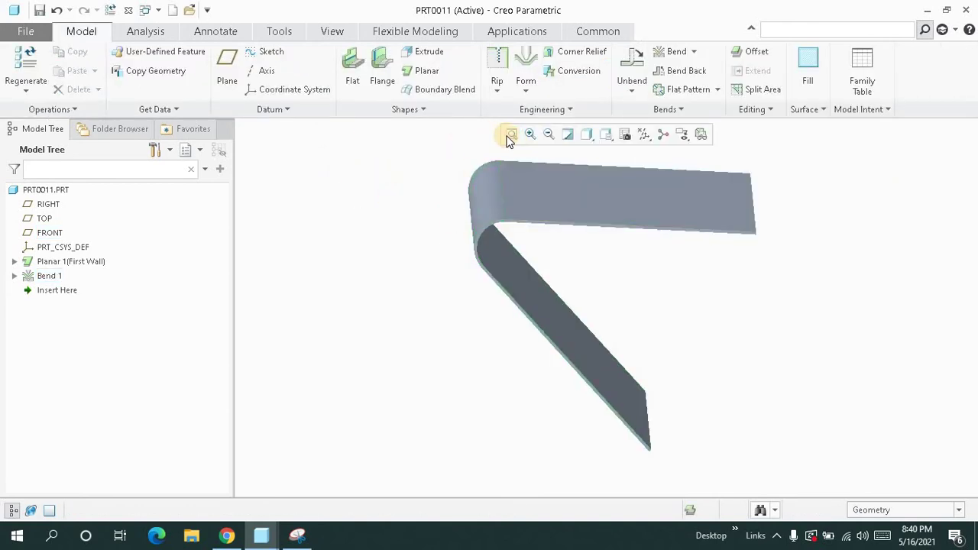
middle_click_drag(415, 250, 381, 256)
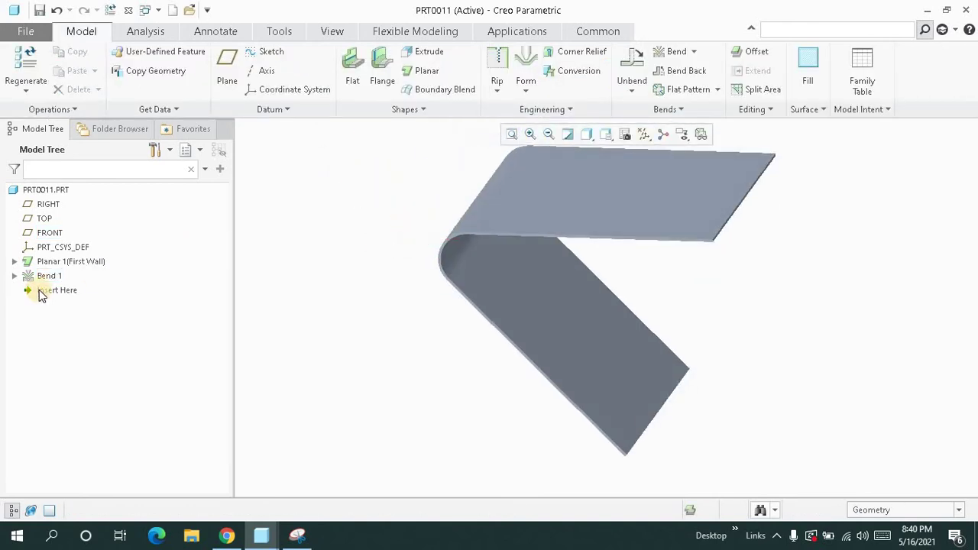
left_click(46, 277)
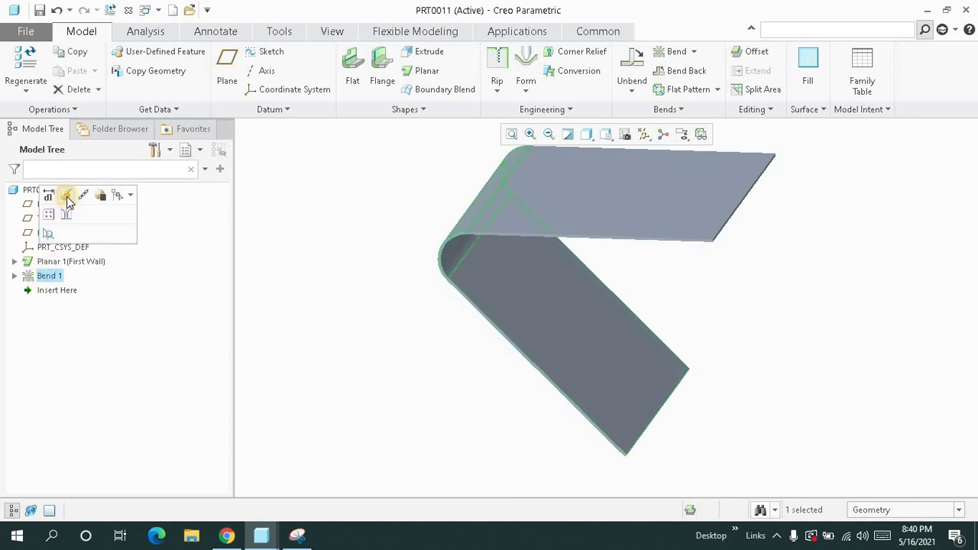
left_click(68, 197)
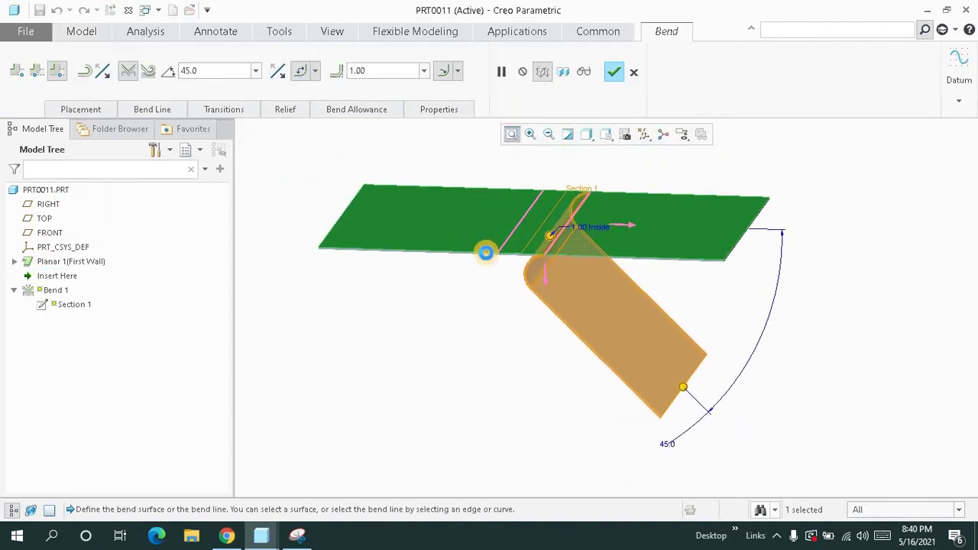
middle_click_drag(485, 252, 437, 260)
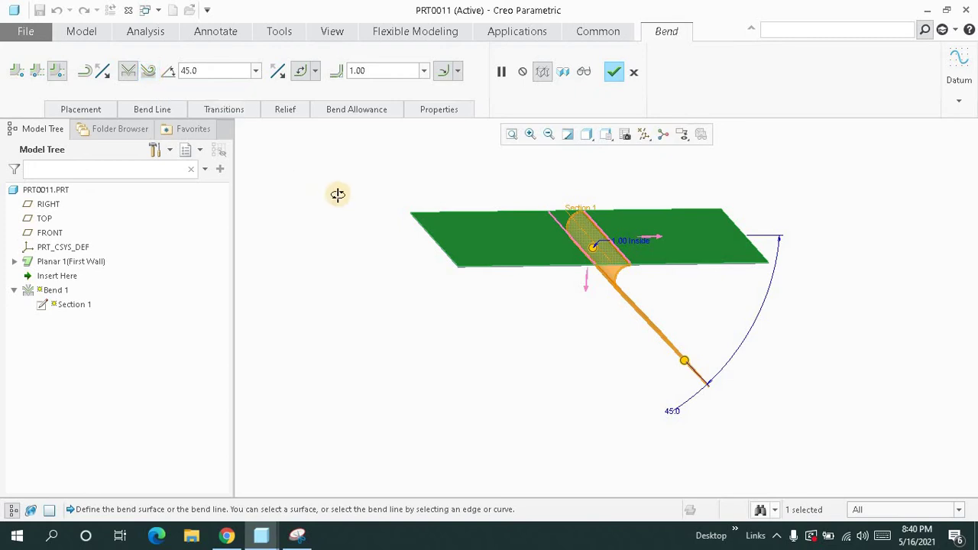
middle_click_drag(337, 194, 336, 204)
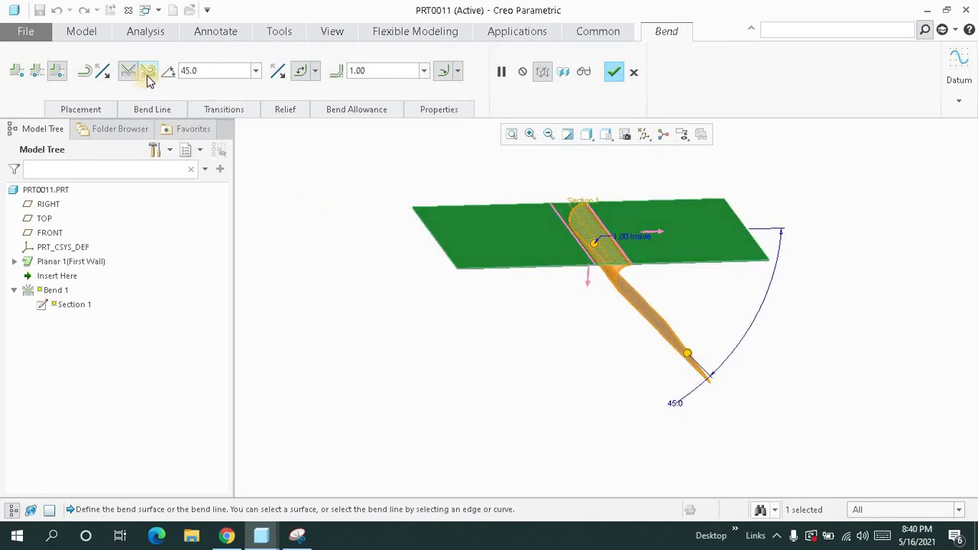
Switch Bend 1 to a roll bend and select its 1.00 inside radius value
left_click(146, 72)
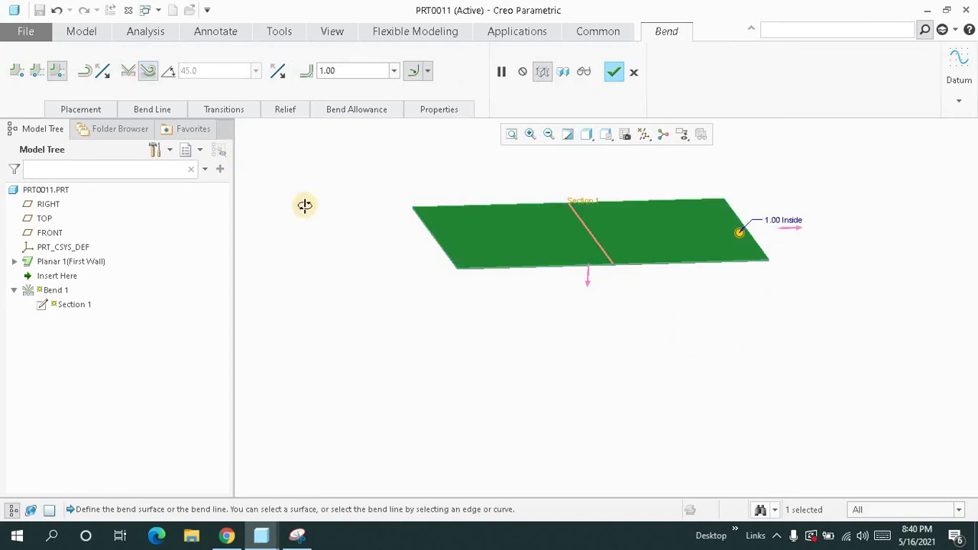
middle_click_drag(305, 204, 306, 208)
left_click(512, 134)
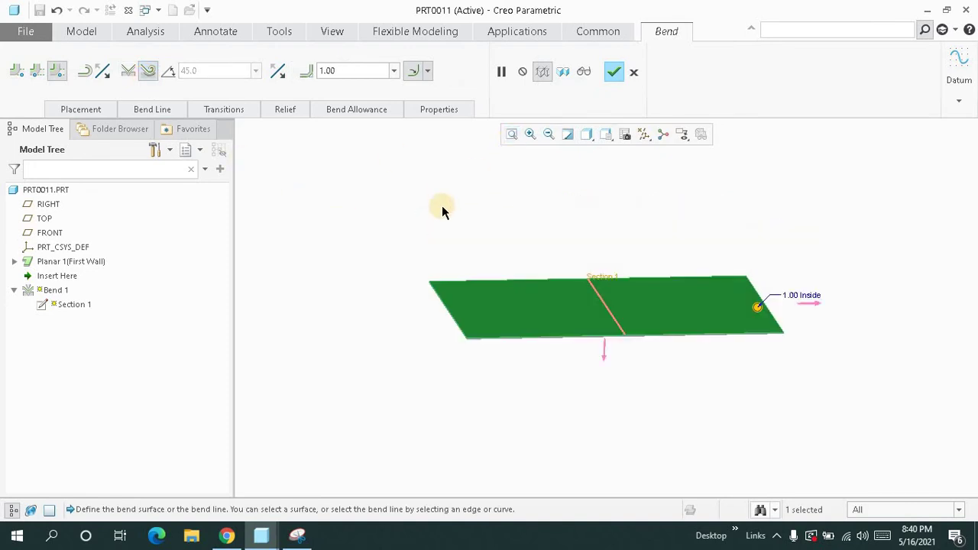
middle_click_drag(443, 211, 446, 210)
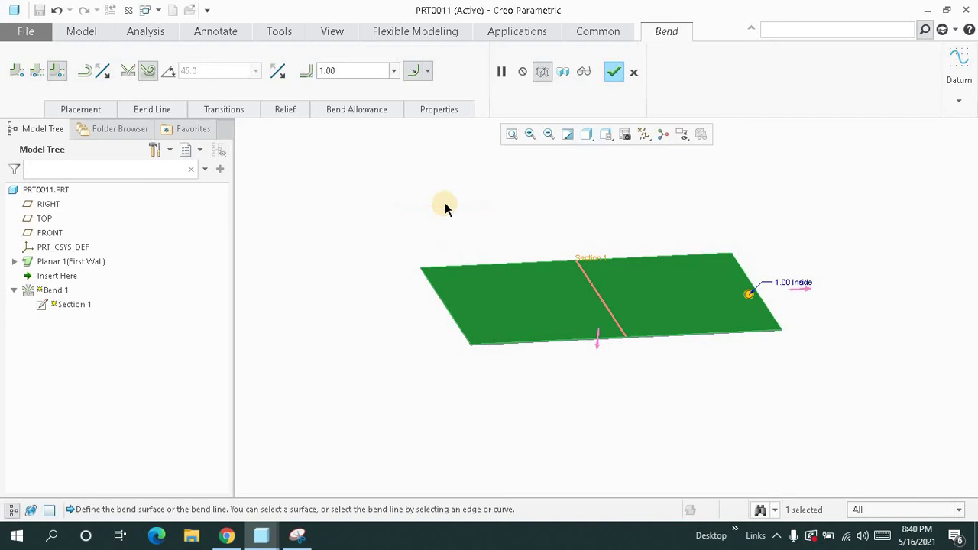
left_click(369, 71)
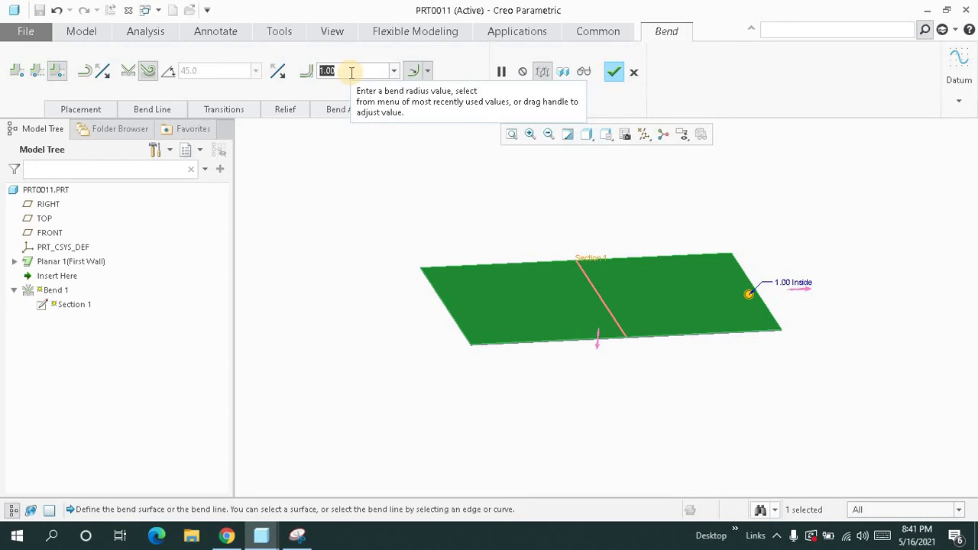
Enter a 3.34 roll radius and inspect the rolled cylinder preview
type("3")
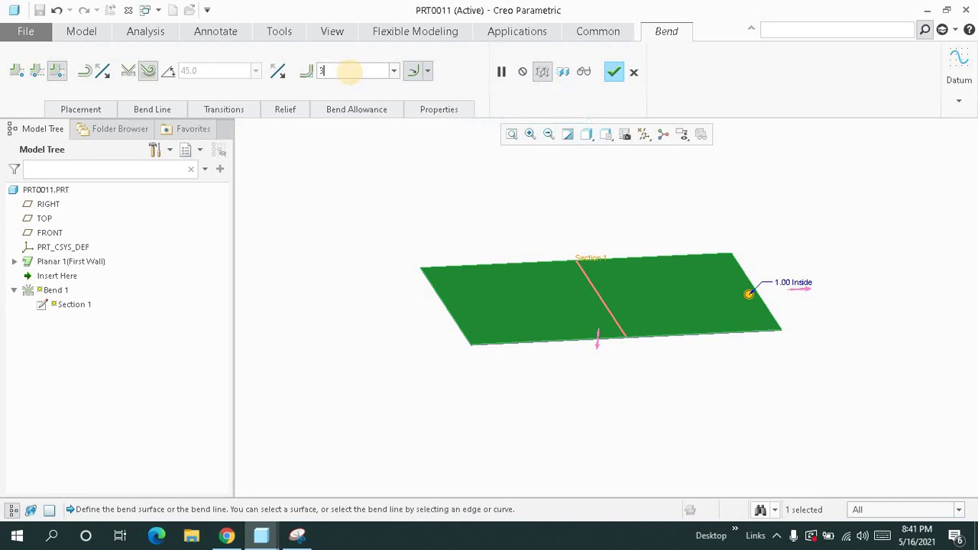
type(".34")
key("Return")
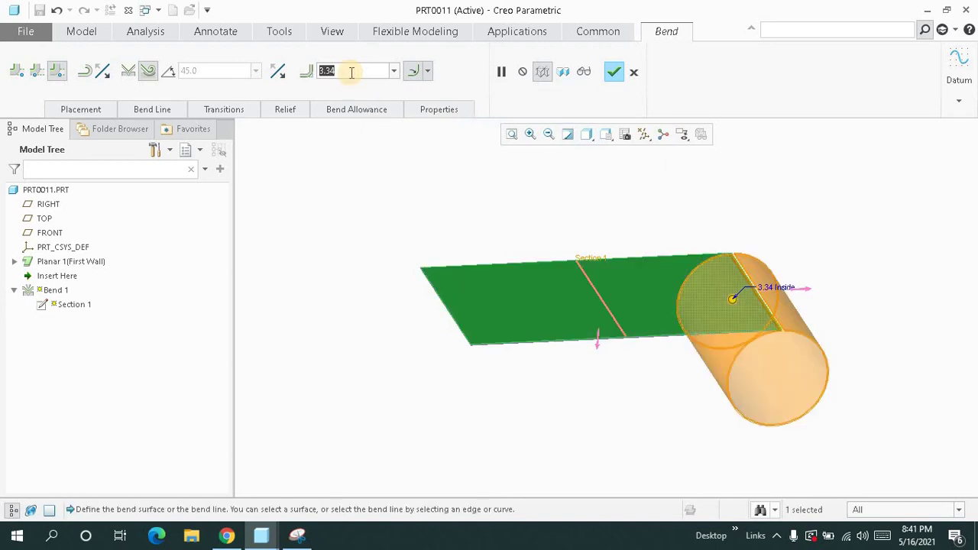
middle_click_drag(511, 191, 515, 205)
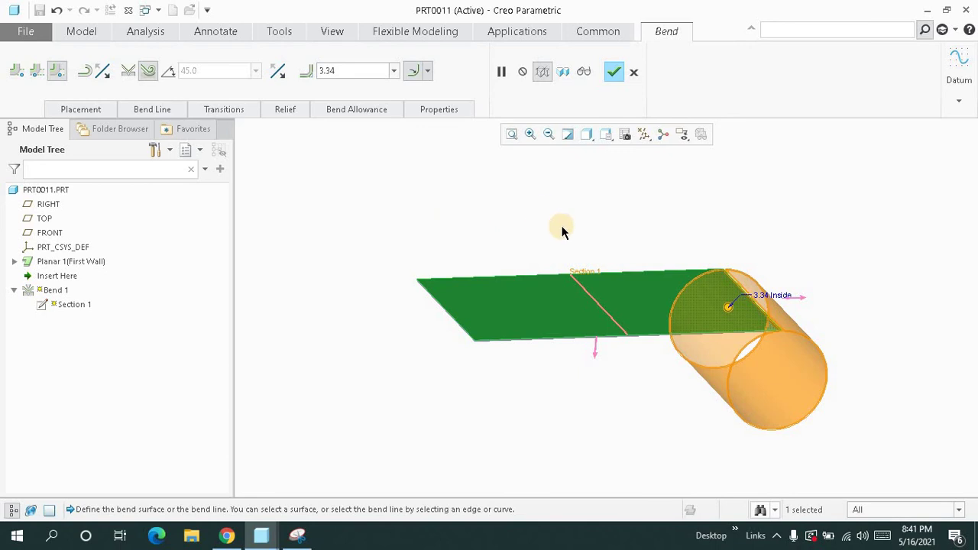
middle_click_drag(560, 217, 561, 221)
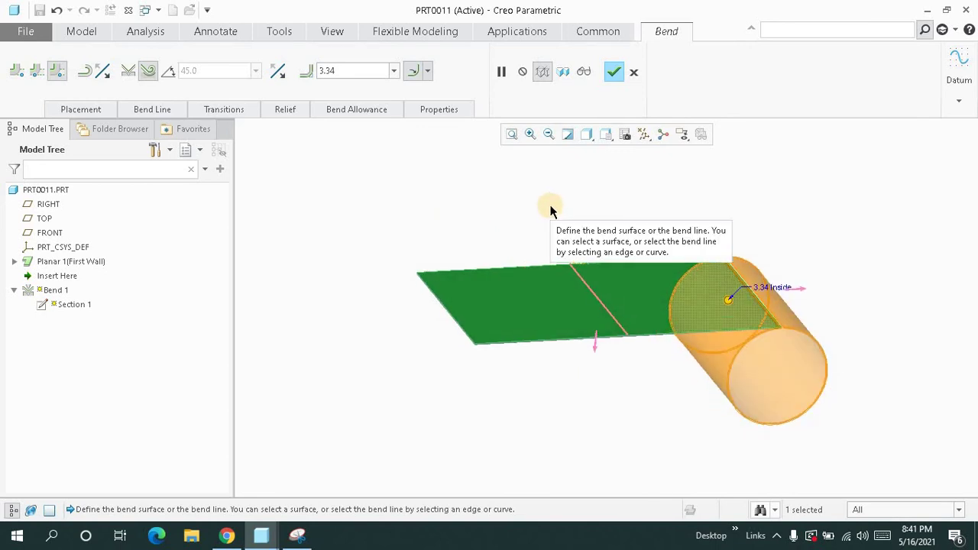
scroll(548, 212, "up", 2)
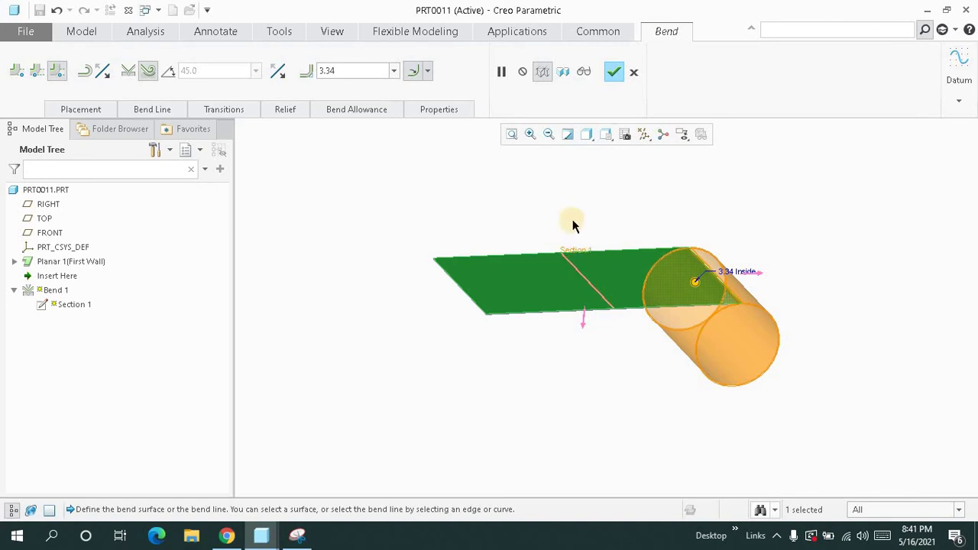
middle_click_drag(568, 219, 767, 386)
middle_click_drag(620, 287, 607, 284)
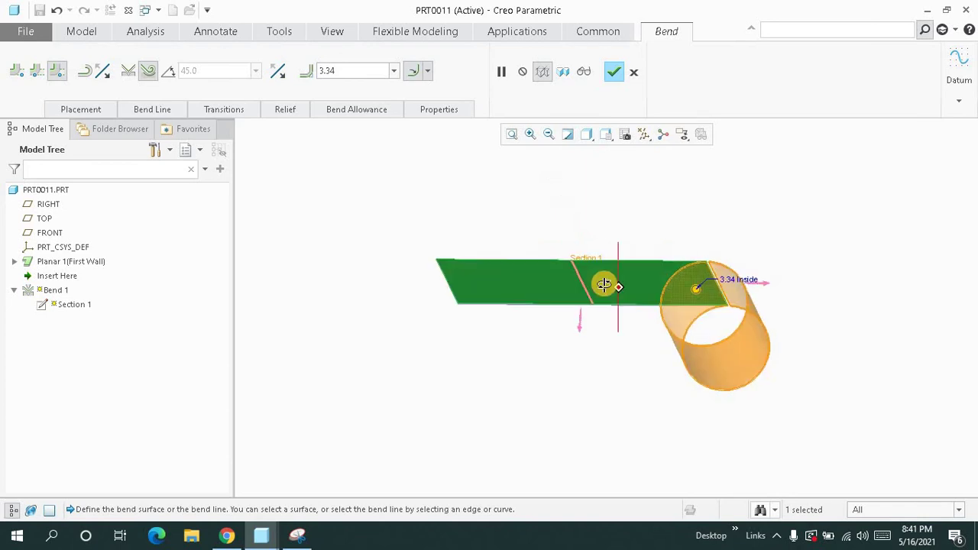
middle_click_drag(731, 352, 707, 320)
left_click(512, 136)
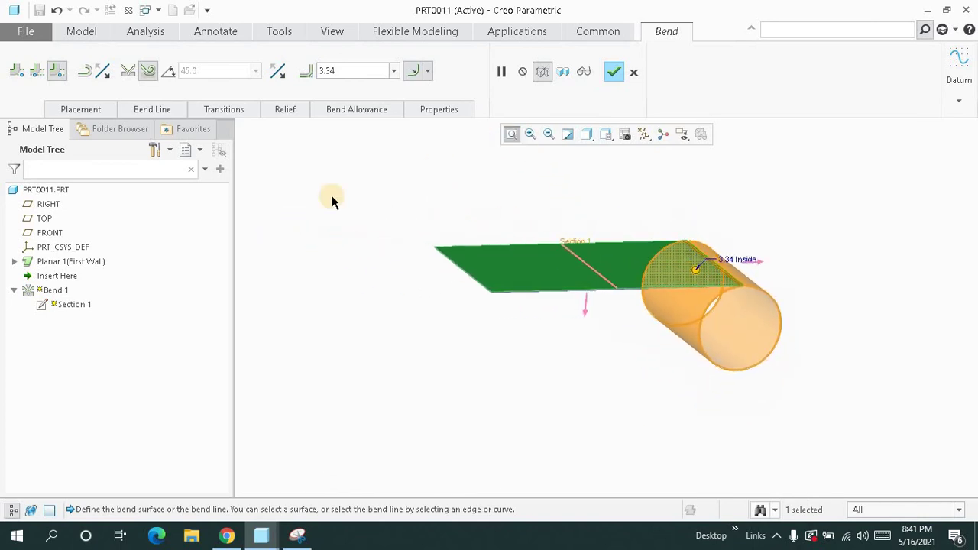
left_click(82, 112)
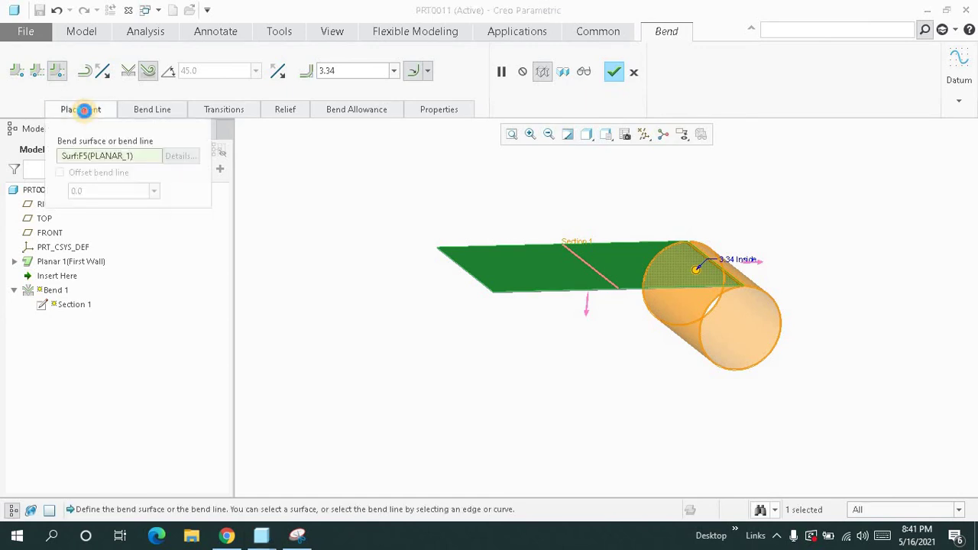
left_click(157, 112)
left_click(204, 113)
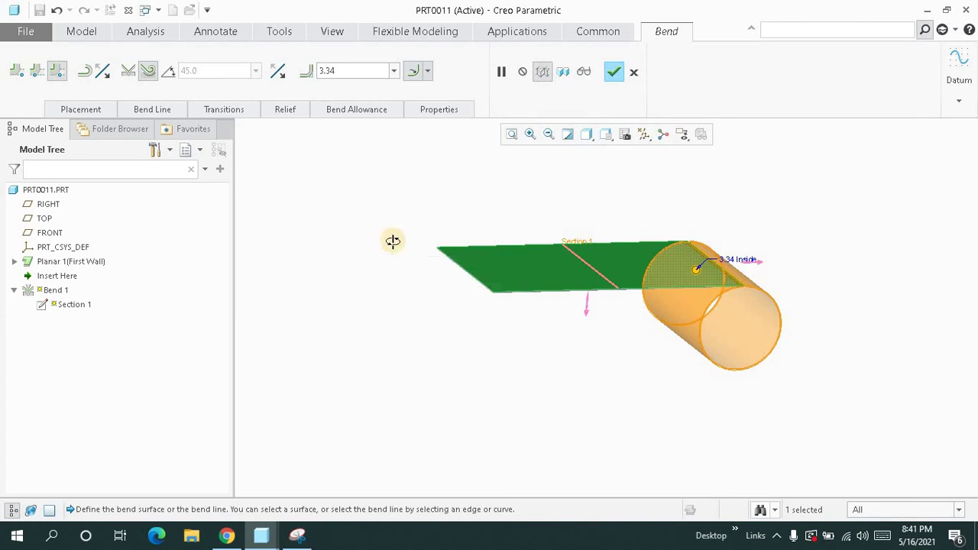
middle_click_drag(392, 240, 492, 170)
middle_click_drag(508, 138, 678, 275)
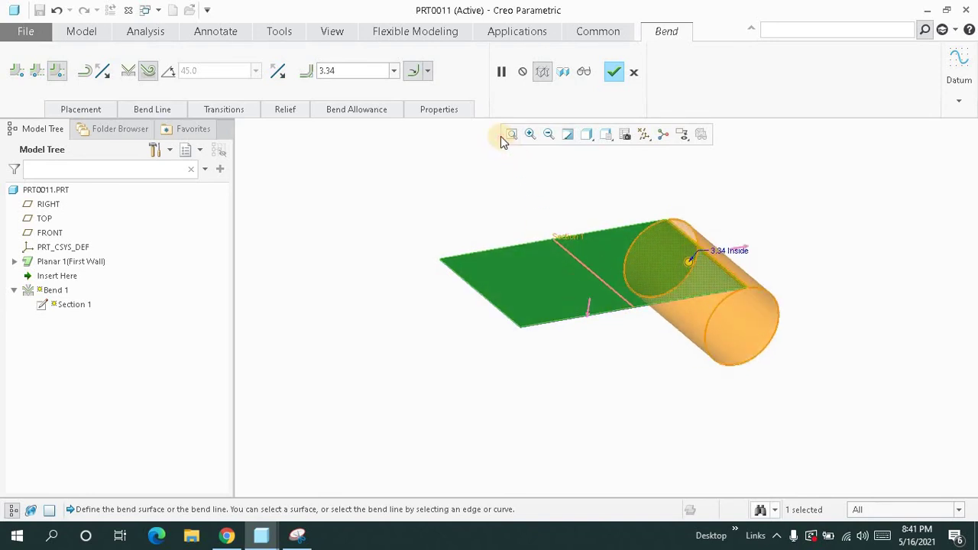
middle_click_drag(515, 140, 817, 303)
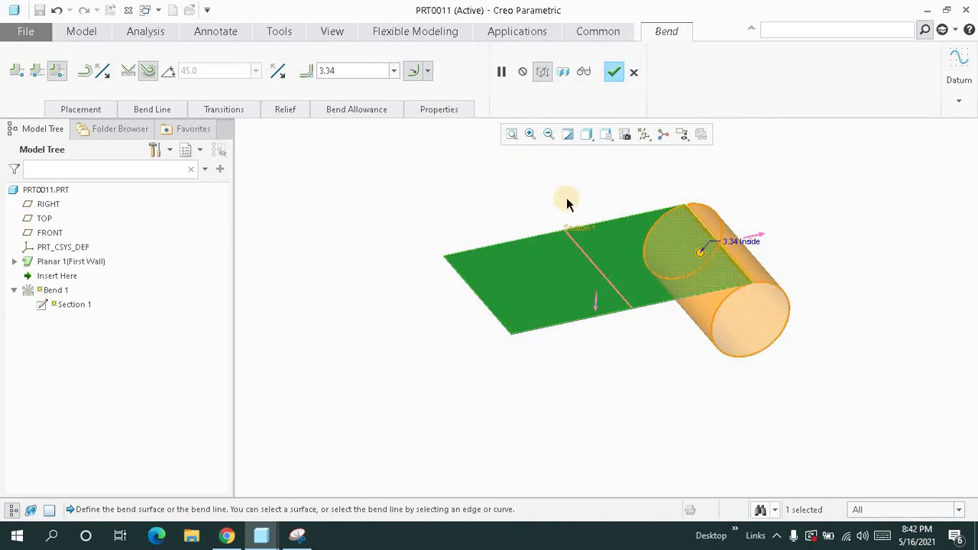
scroll(567, 202, "up", 2)
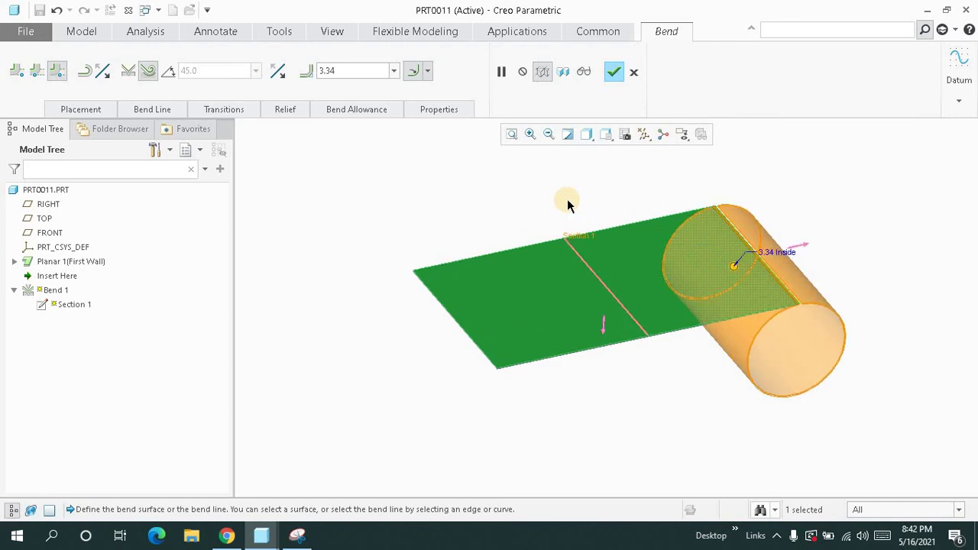
left_click(512, 136)
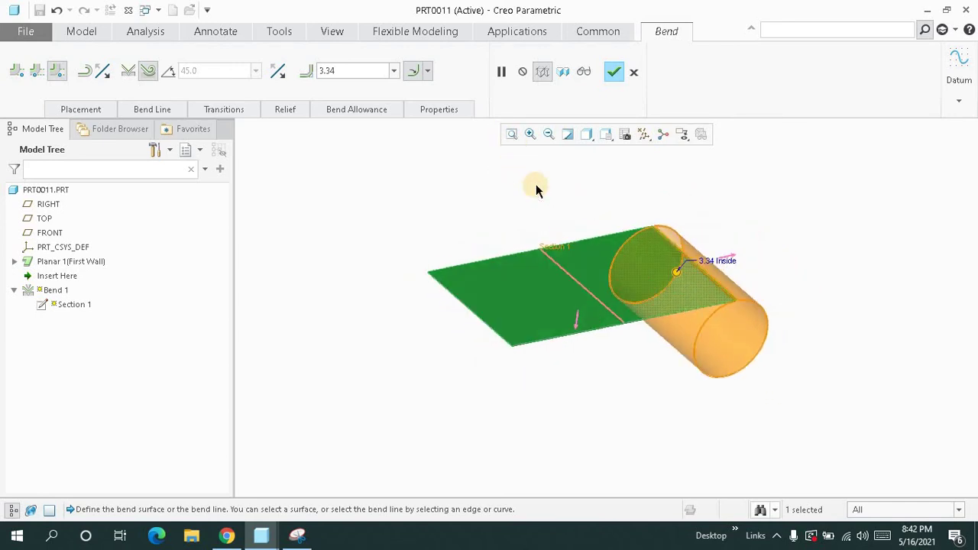
Add a new transition region to Bend 1 and start sketching its boundary
left_click(229, 110)
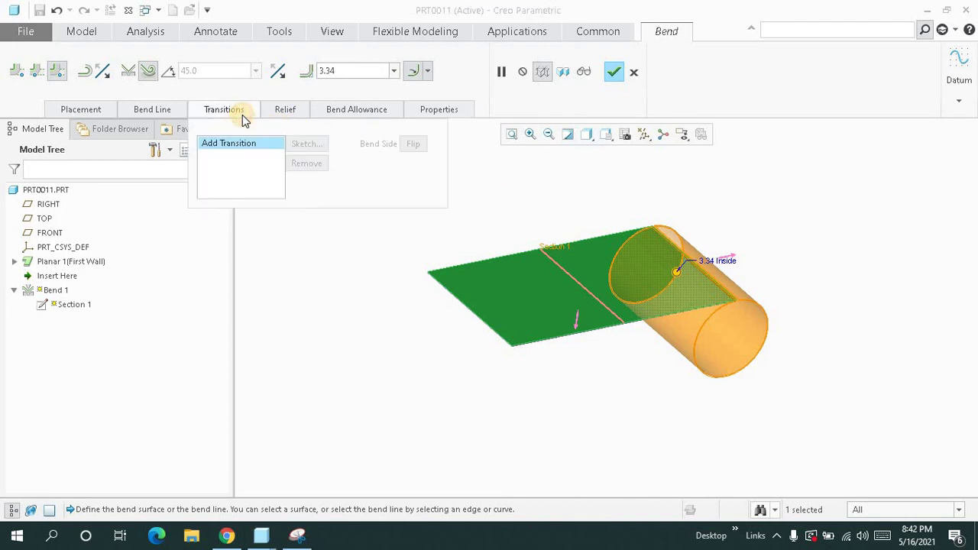
left_click(243, 146)
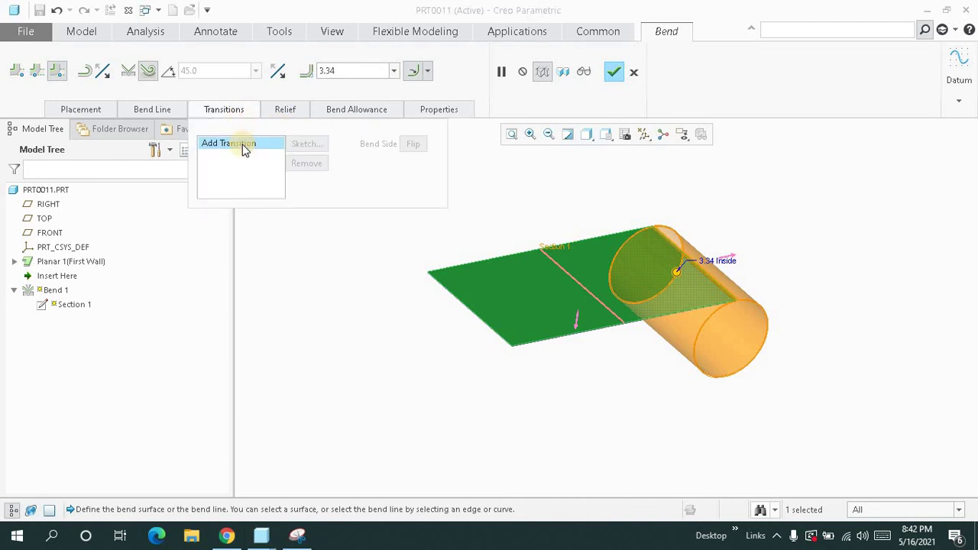
left_click(307, 146)
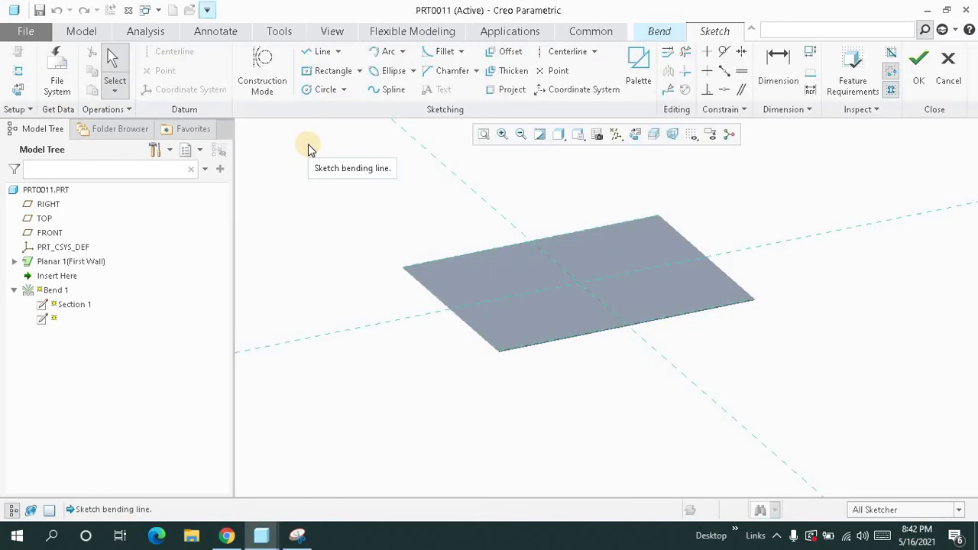
Sketch two horizontal lines spanning the wall from edge to edge
left_click(319, 52)
left_click(429, 239)
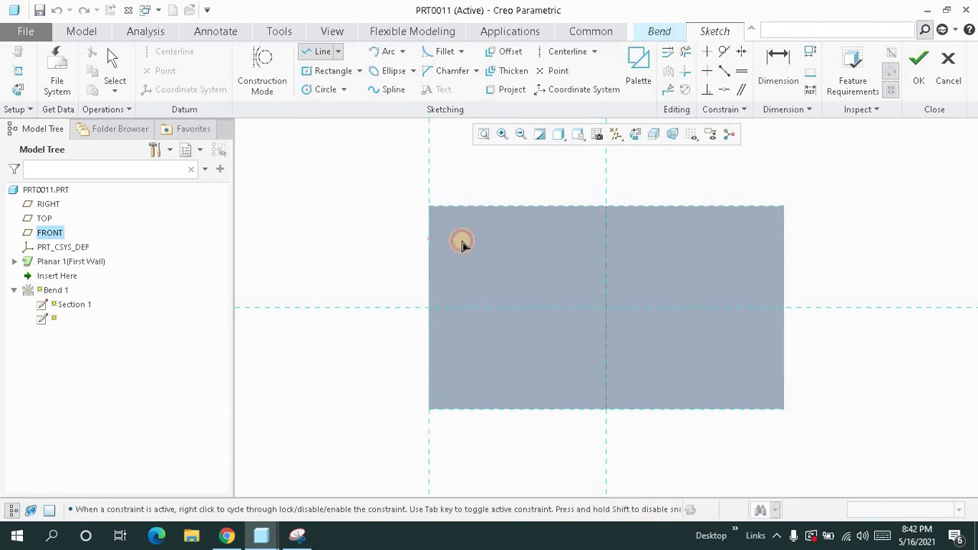
left_click(784, 239)
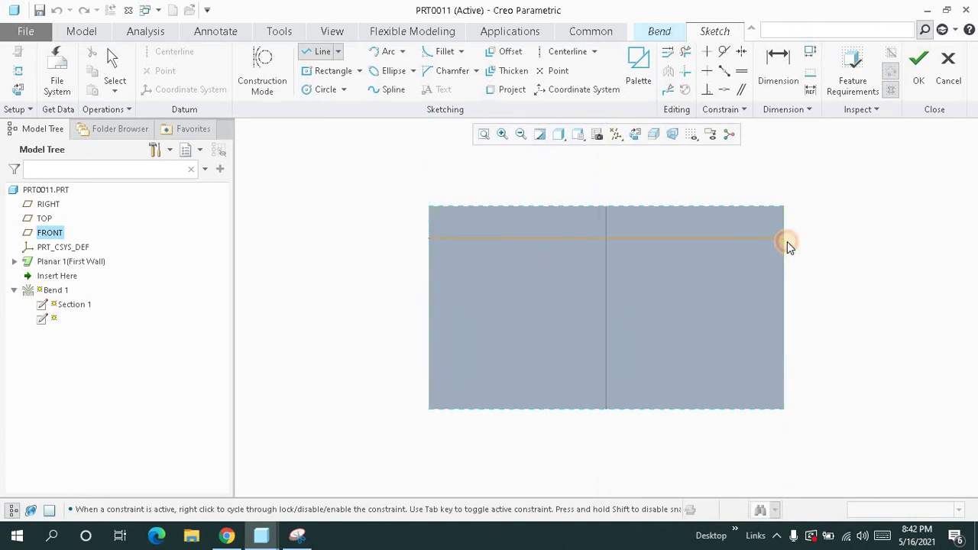
right_click(799, 258)
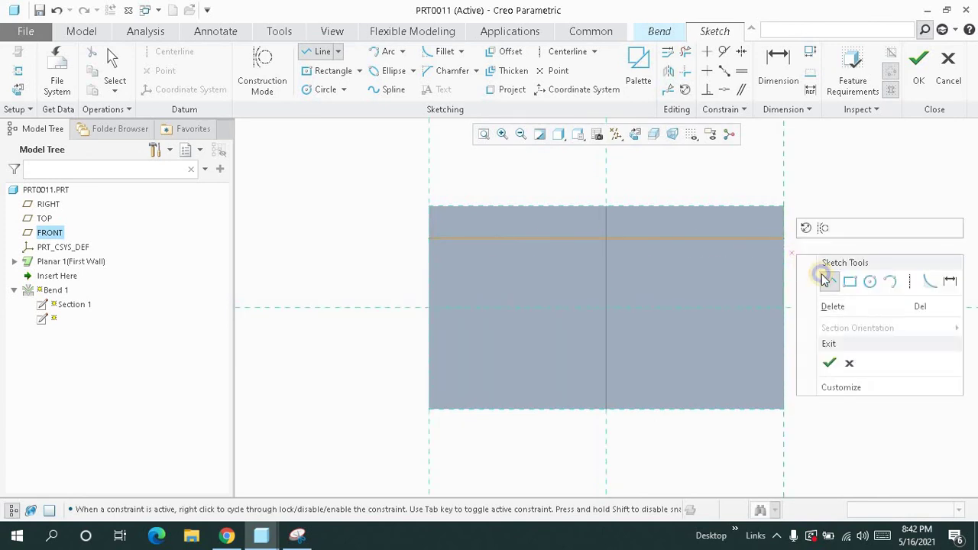
left_click(830, 282)
left_click(783, 269)
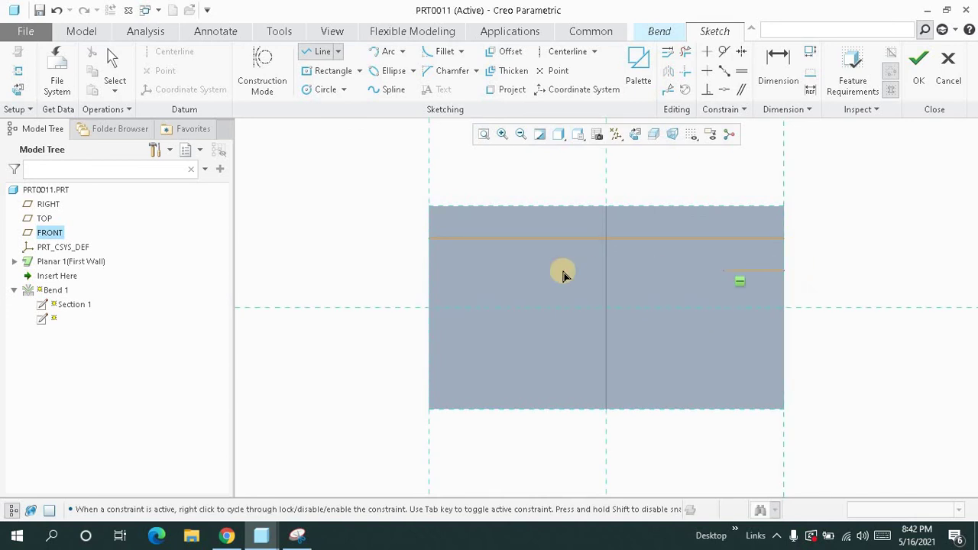
left_click(429, 271)
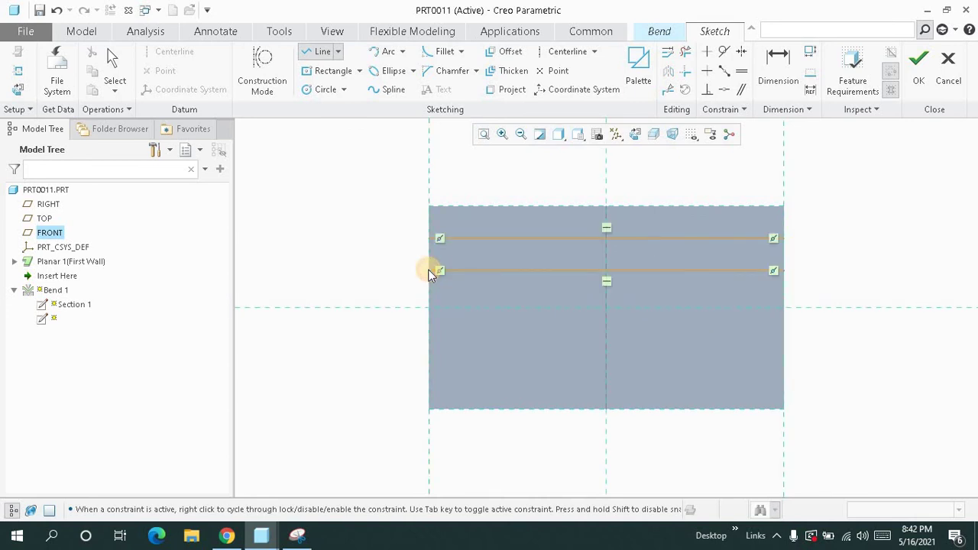
middle_click(430, 271)
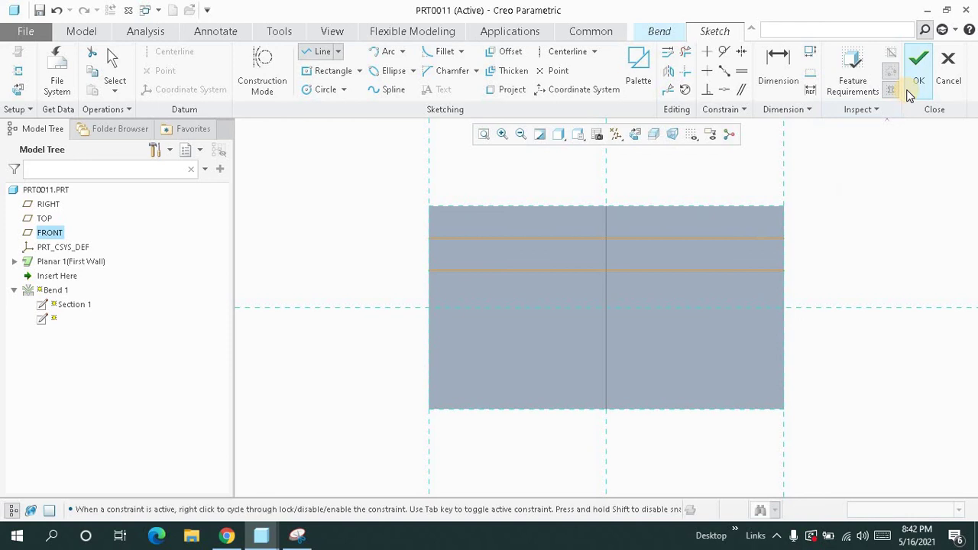
Check the 1.91 spacing dimension between the two transition lines
left_click(793, 91)
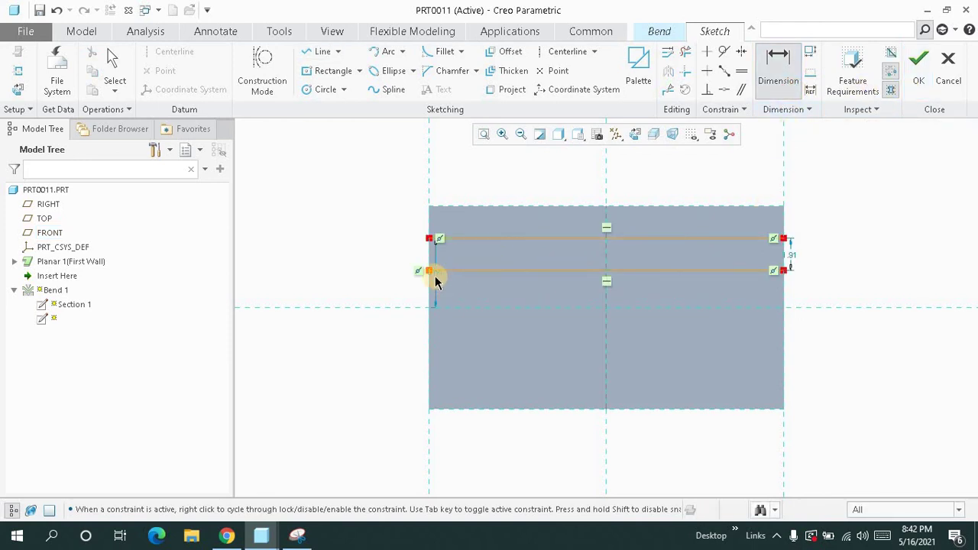
left_click(742, 238)
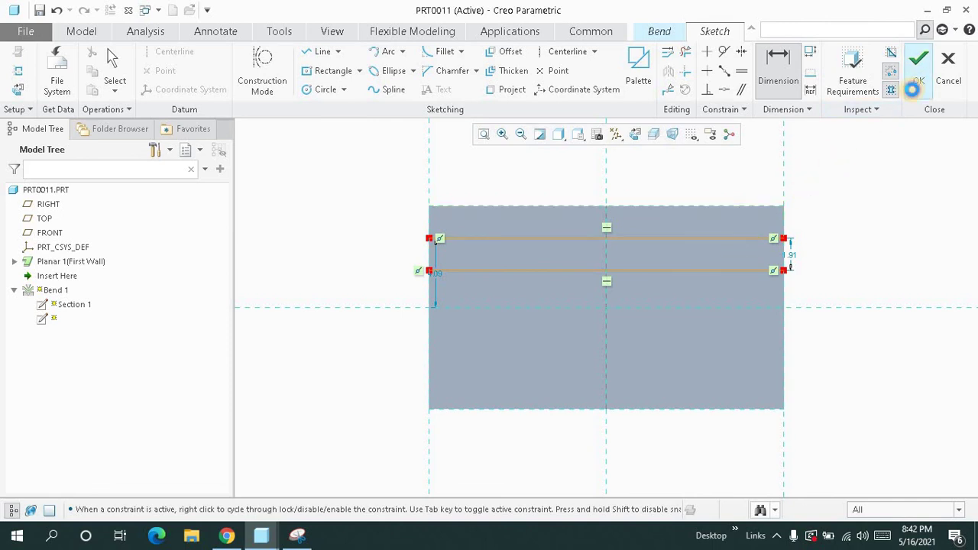
mouse_move(611, 229)
middle_mouse_down()
mouse_move(664, 209)
mouse_move(668, 221)
mouse_move(590, 307)
middle_mouse_up()
Inspect the cylinder-to-cone roll preview from several angles and finish Bend 1
left_click(618, 331)
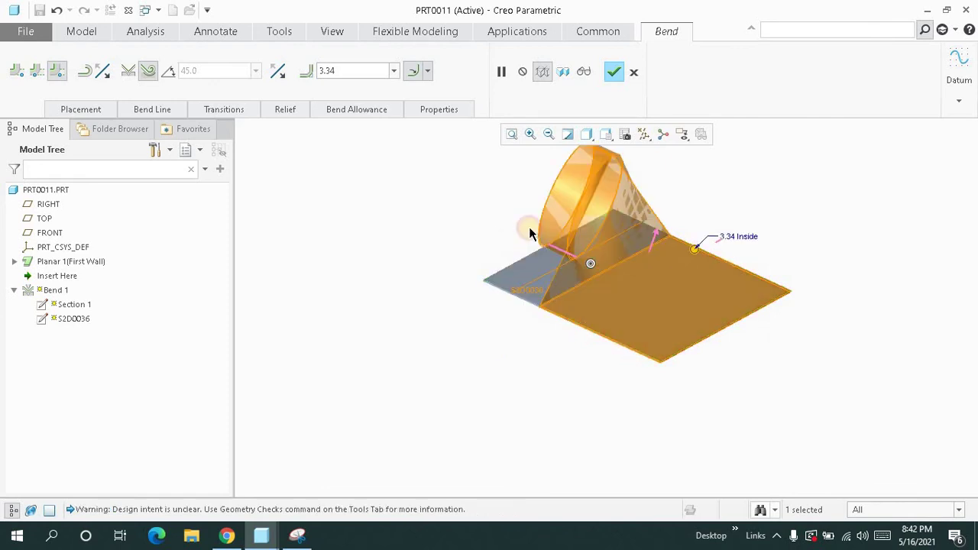
left_click(512, 134)
middle_click_drag(542, 308, 533, 328)
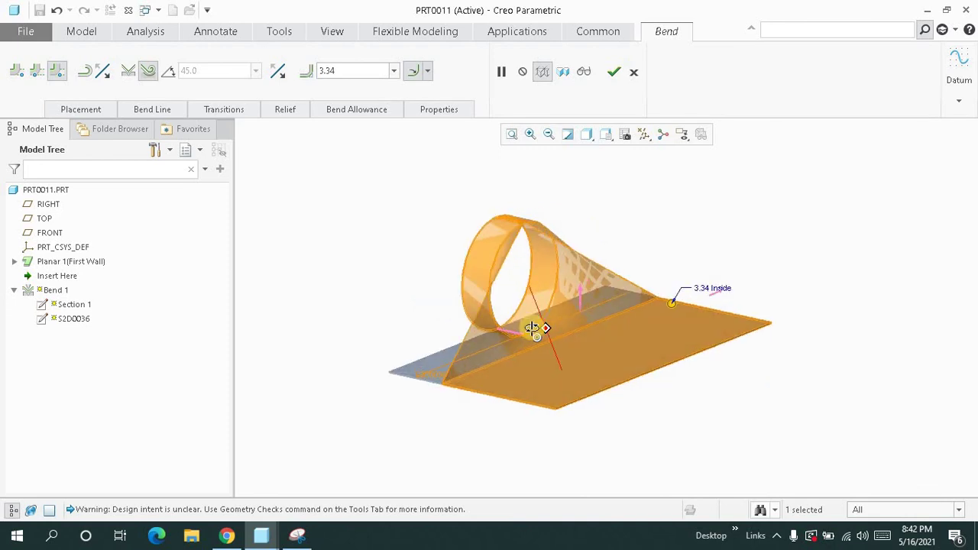
left_click(512, 136)
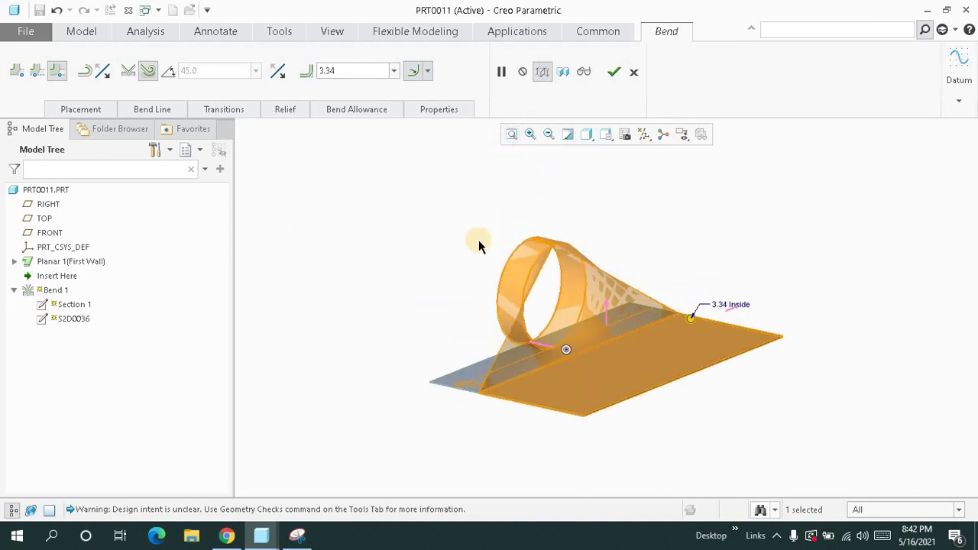
middle_click_drag(478, 245, 489, 249)
left_click(511, 141)
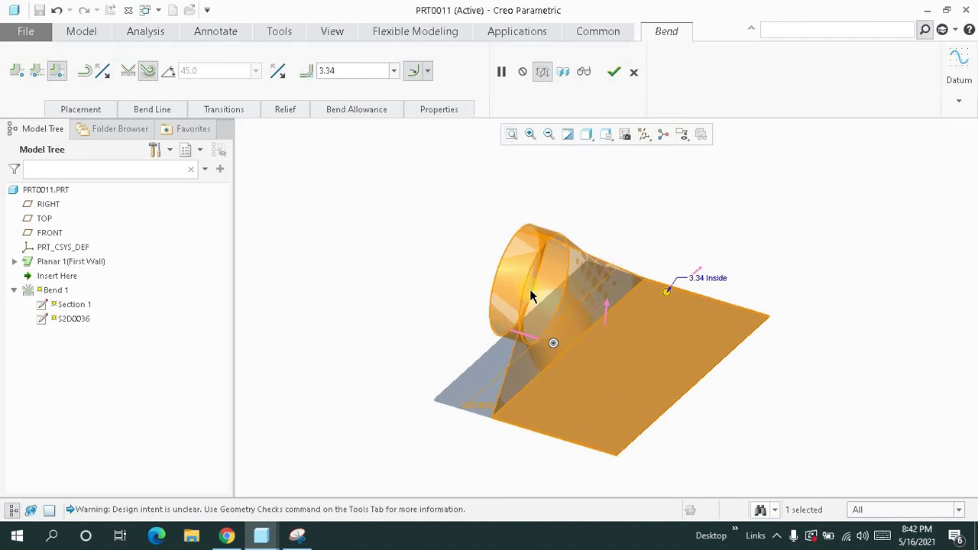
middle_click_drag(525, 295, 438, 234)
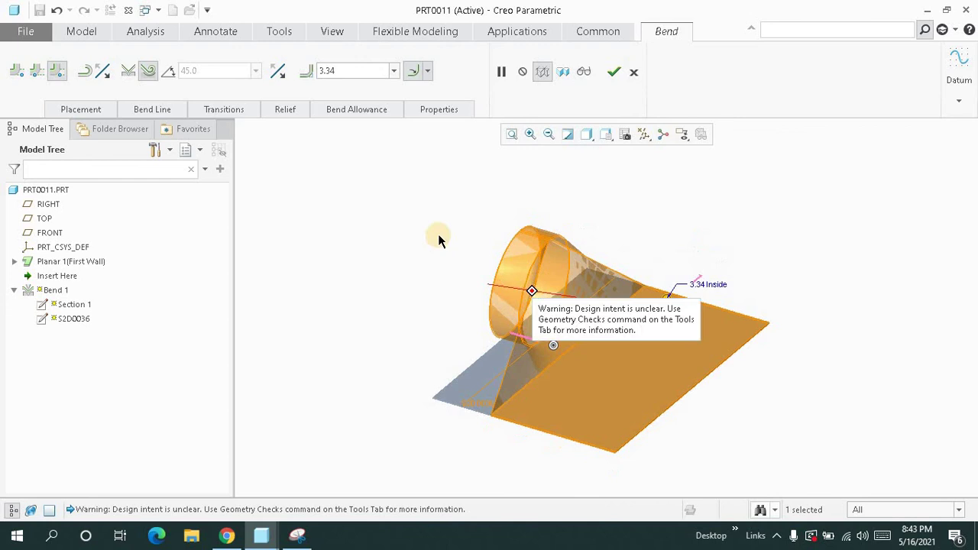
middle_click(460, 235)
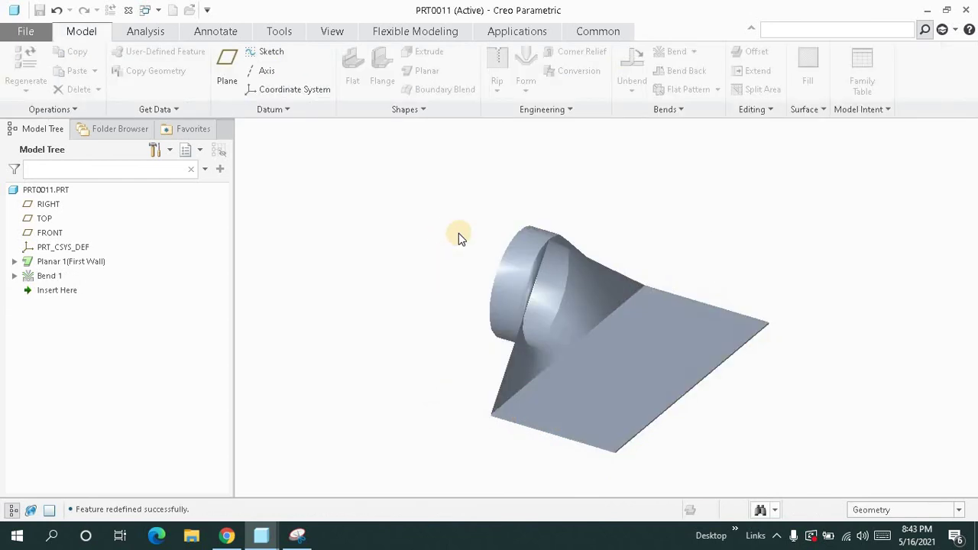
left_click(463, 265)
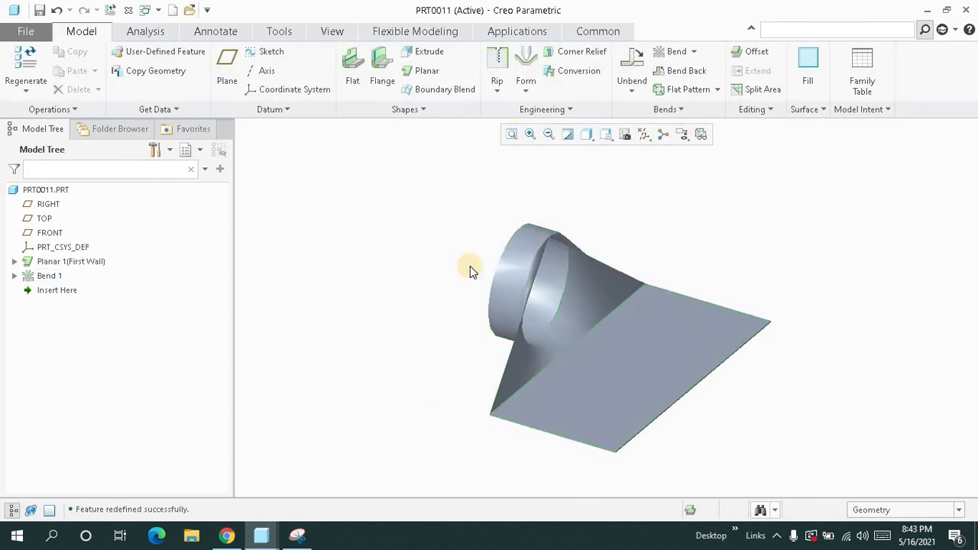
mouse_move(465, 266)
middle_mouse_down()
mouse_move(451, 266)
mouse_move(462, 264)
middle_mouse_up()
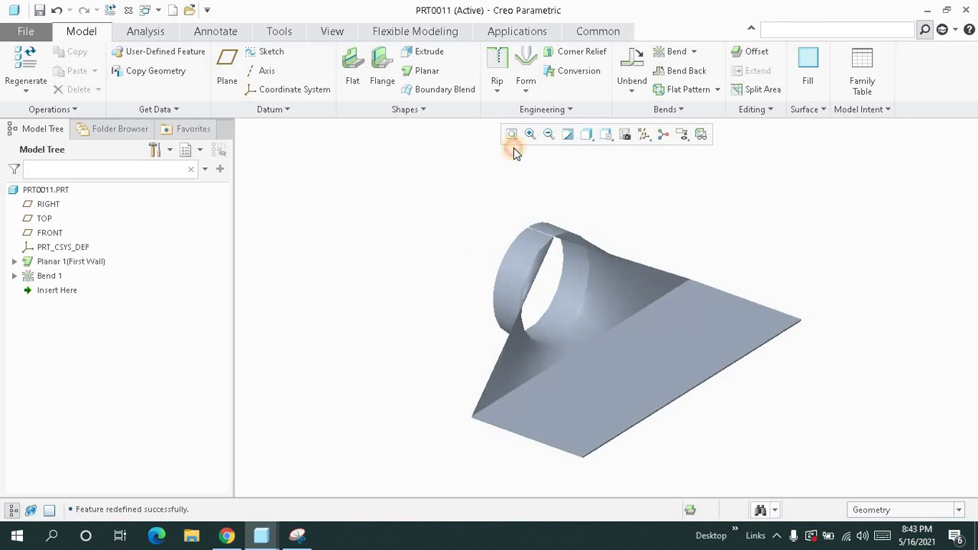
middle_click_drag(466, 228, 516, 136)
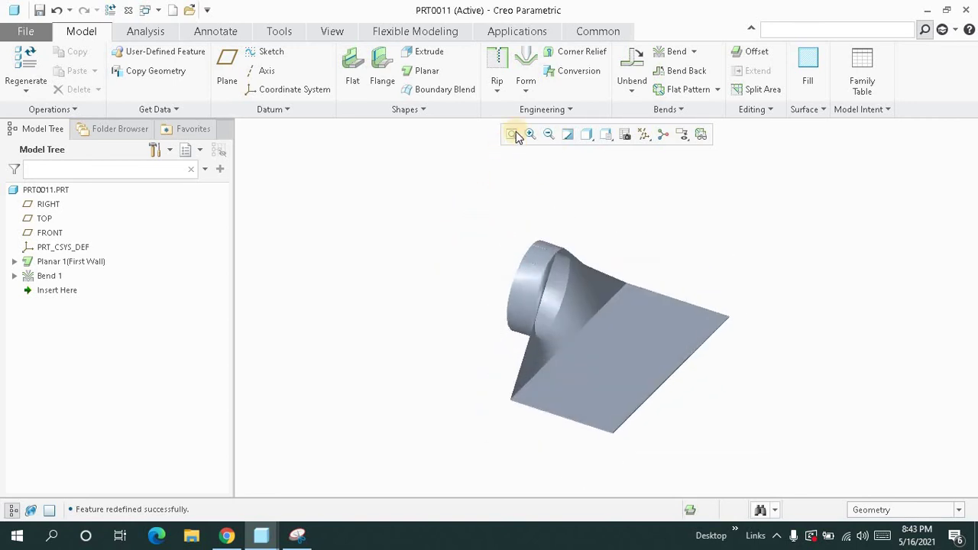
scroll(544, 291, "up", 5)
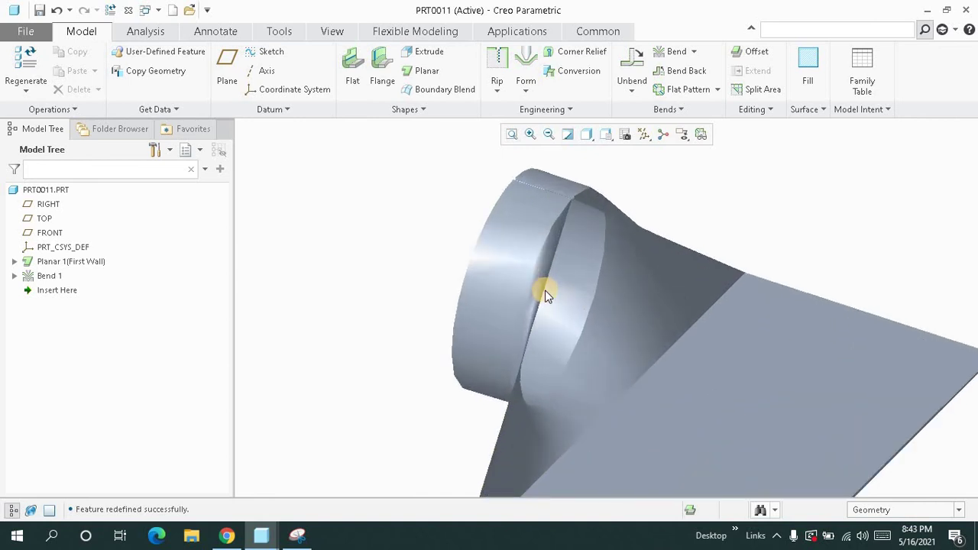
middle_click_drag(544, 292, 556, 267)
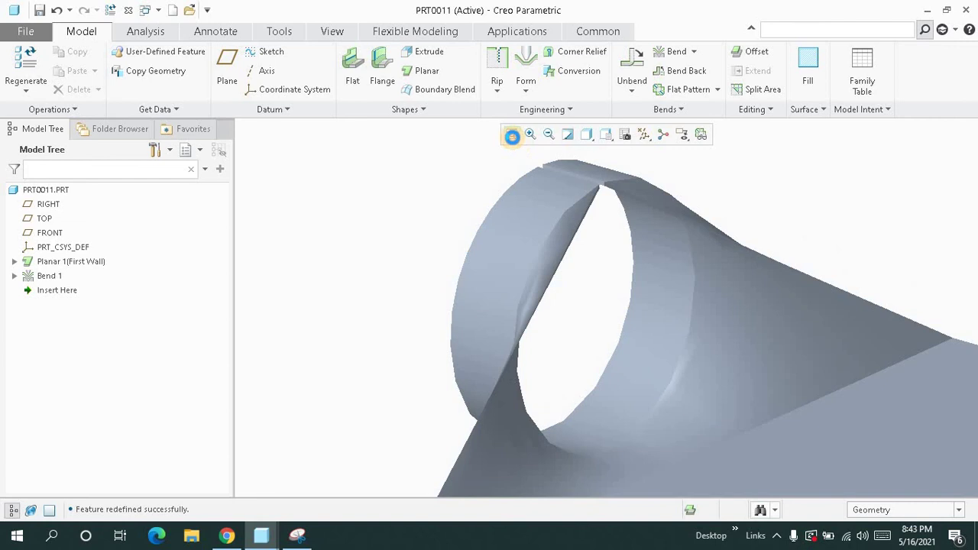
left_click(511, 133)
mouse_move(457, 287)
middle_mouse_down()
mouse_move(476, 286)
mouse_move(490, 171)
middle_mouse_up()
left_click(511, 135)
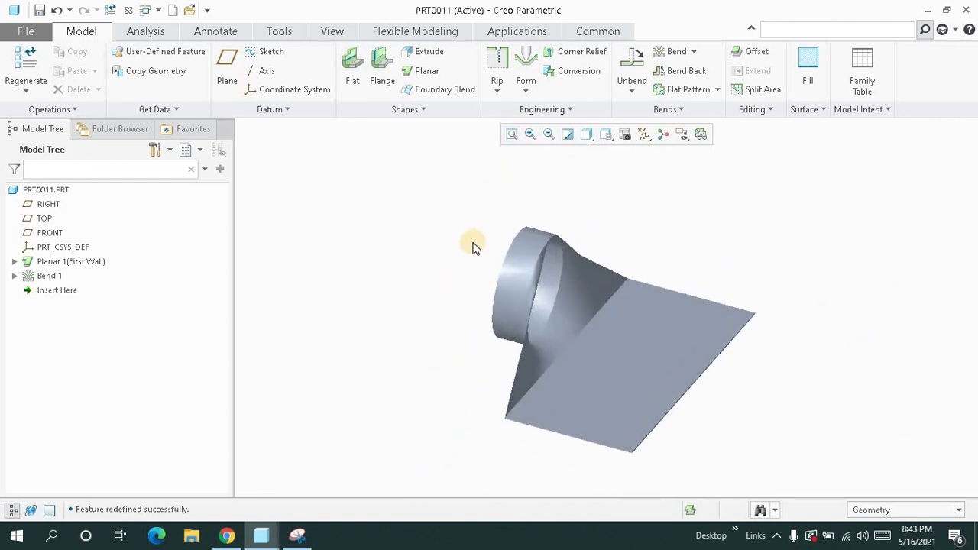
middle_click_drag(468, 246, 497, 157)
left_click(511, 135)
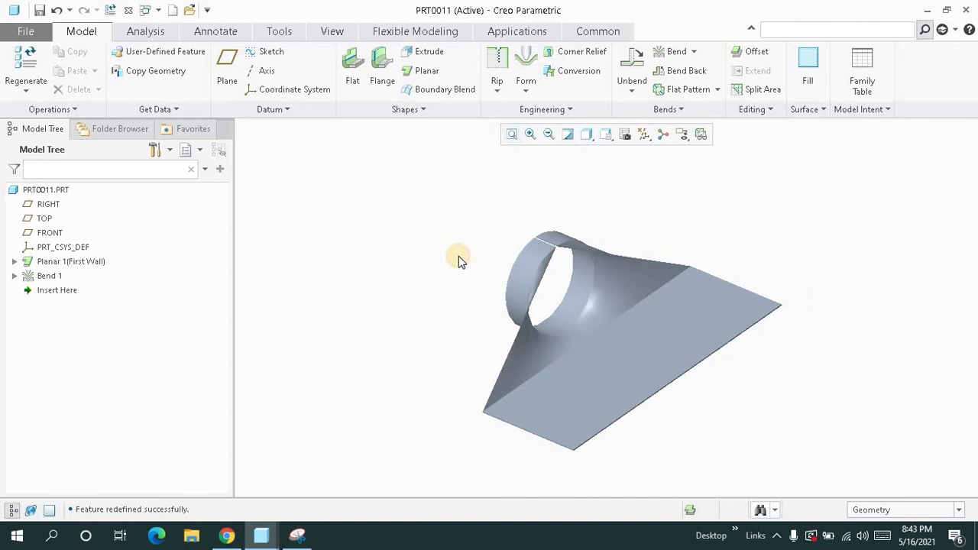
mouse_move(468, 269)
middle_mouse_down()
mouse_move(485, 250)
mouse_move(467, 264)
middle_mouse_up()
left_click(511, 134)
left_click(511, 135)
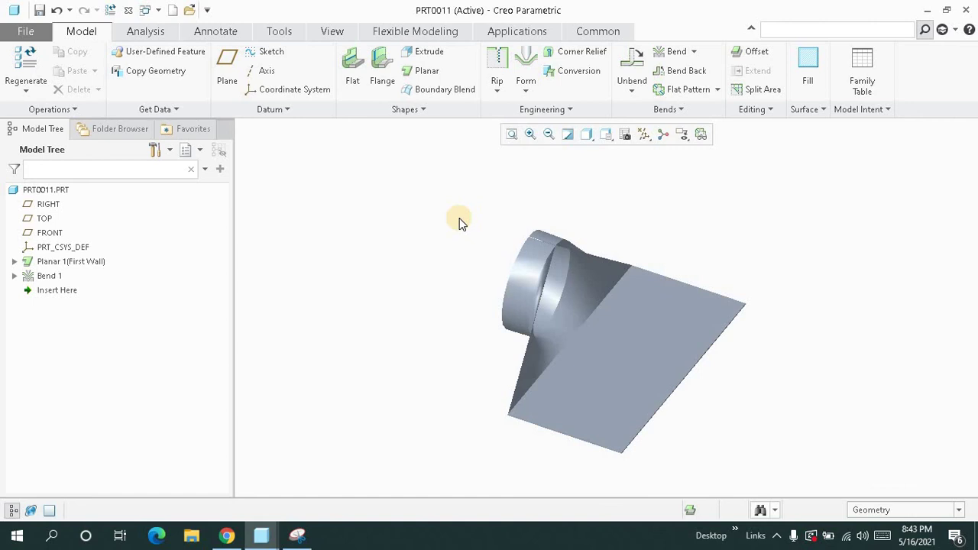
middle_click_drag(451, 214, 472, 181)
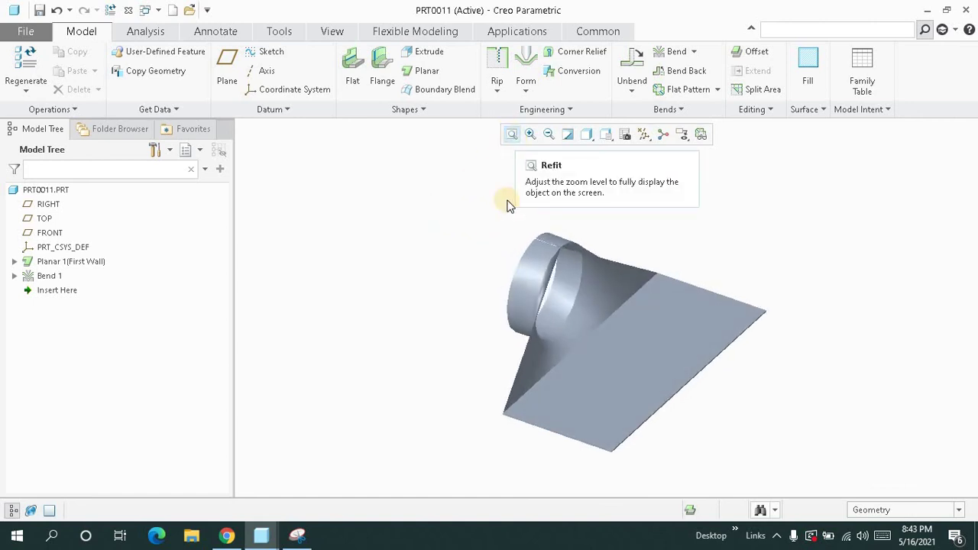
middle_click_drag(506, 203, 504, 207)
left_click(509, 135)
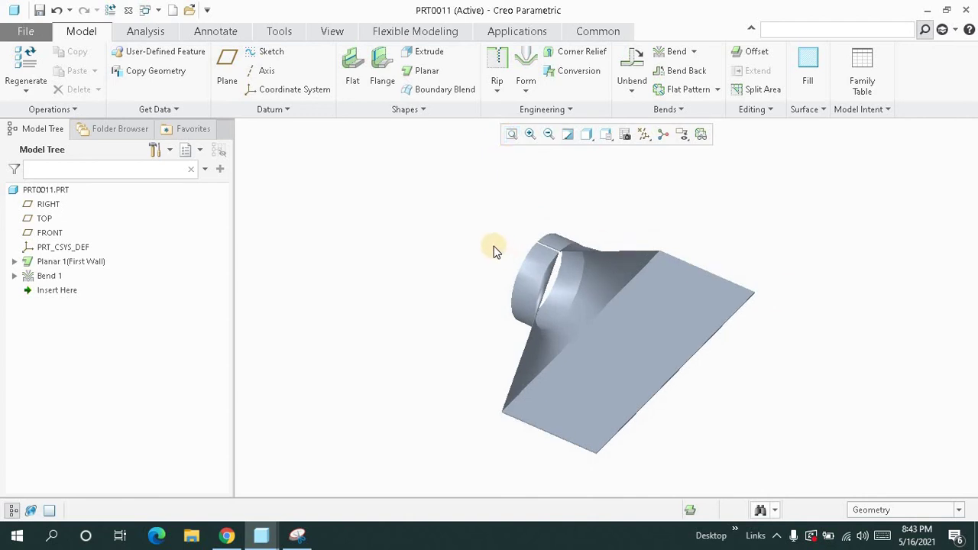
middle_click_drag(494, 247, 500, 234)
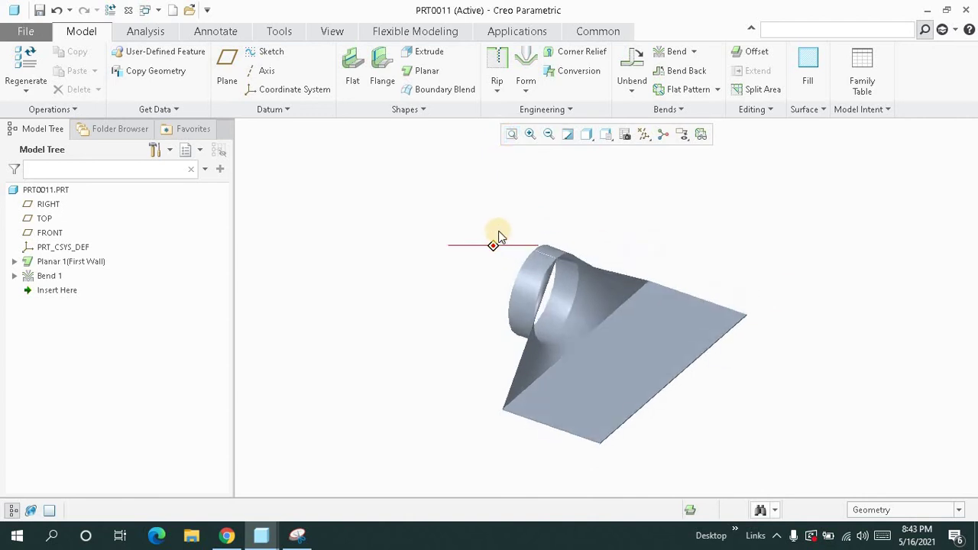
left_click(512, 134)
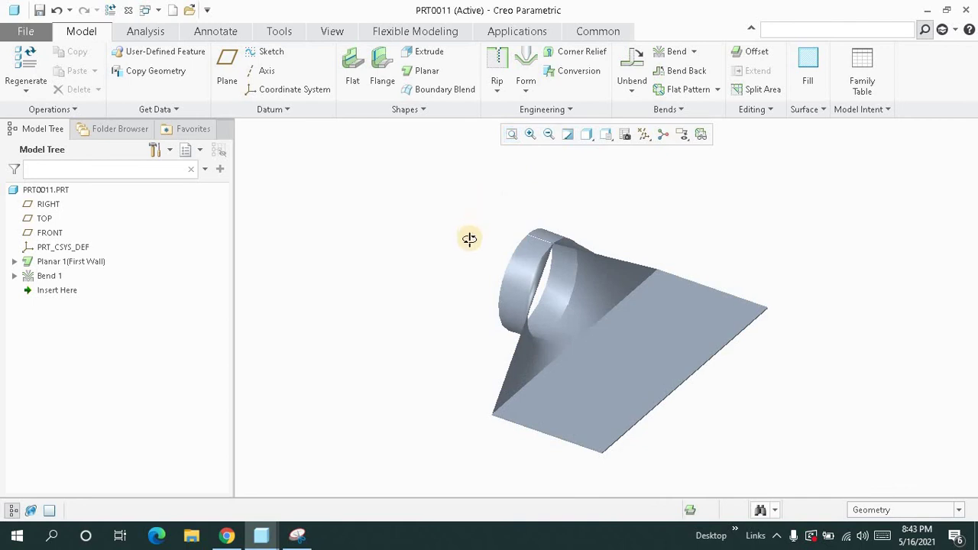
mouse_move(467, 237)
middle_mouse_down()
mouse_move(472, 228)
mouse_move(473, 240)
middle_mouse_up()
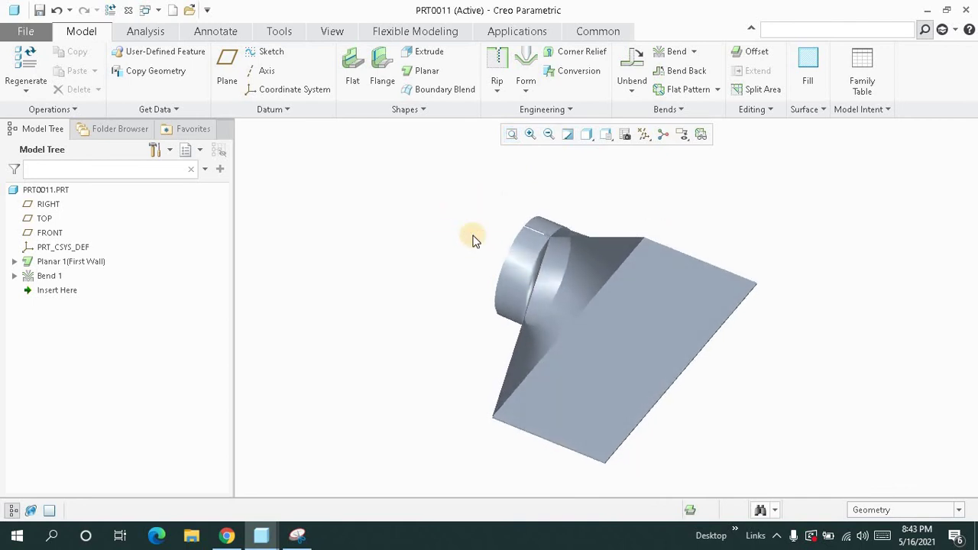